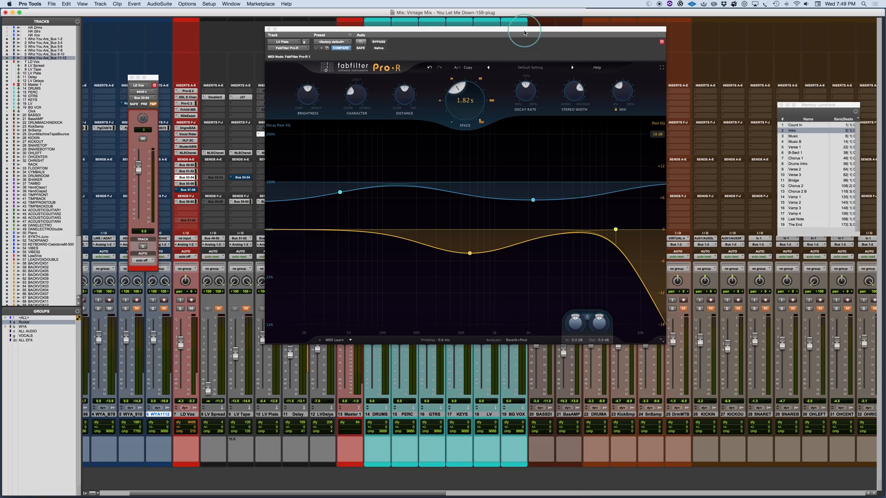
Step: Raise the reverb's Space setting to about 6.7 s
left_click_drag(524, 32, 516, 34)
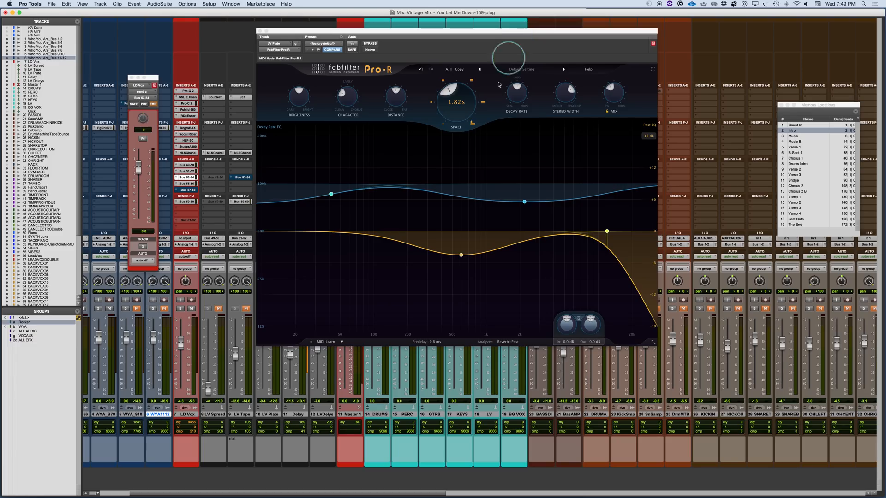
mouse_move(472, 104)
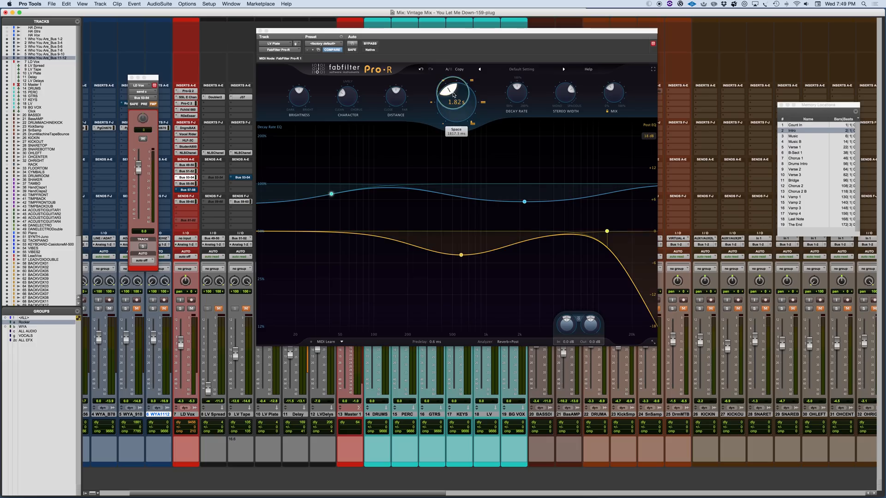
left_click_drag(443, 128, 462, 103)
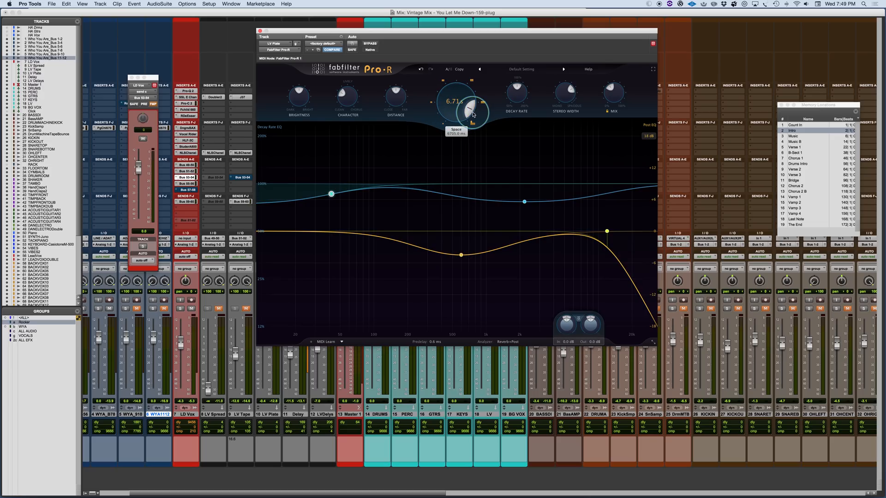
Step: Sweep the Decay Rate down to a 3.35 s decay and up to 13.4 s, and reset it to its default
mouse_move(520, 89)
left_click_drag(519, 89, 514, 100)
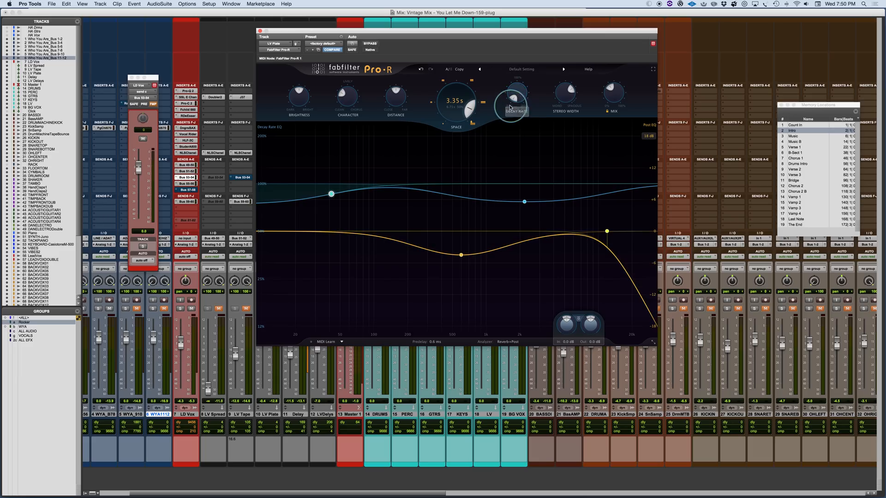
mouse_move(454, 104)
left_click_drag(516, 99, 518, 122)
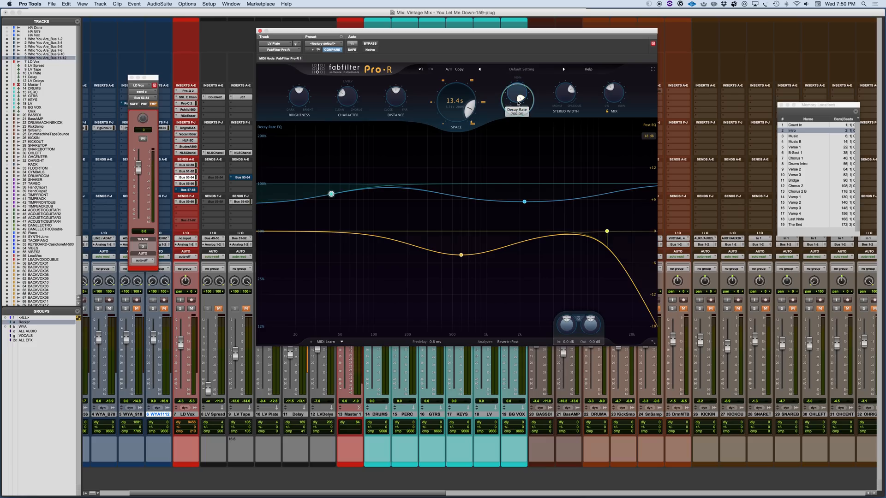
double_click(517, 102)
Step: Lower the Space setting to 4.36 s and turn the Mix up to its maximum
left_click_drag(461, 97, 456, 119)
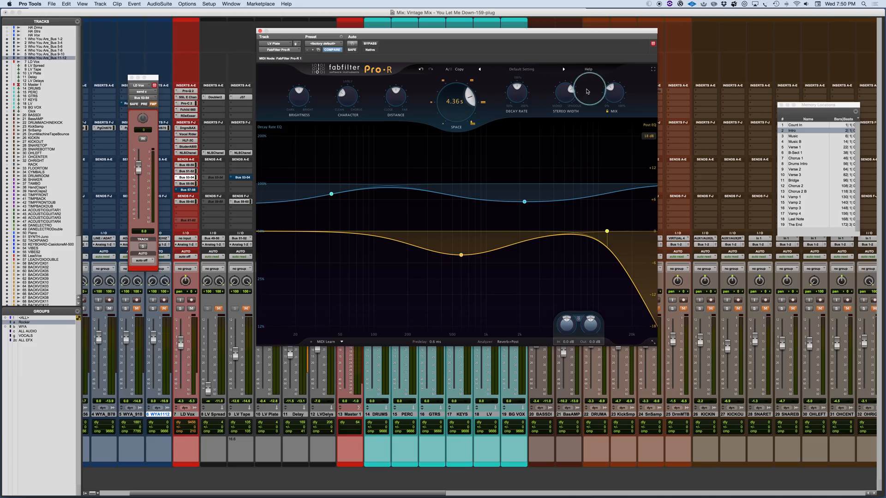
left_click(571, 92)
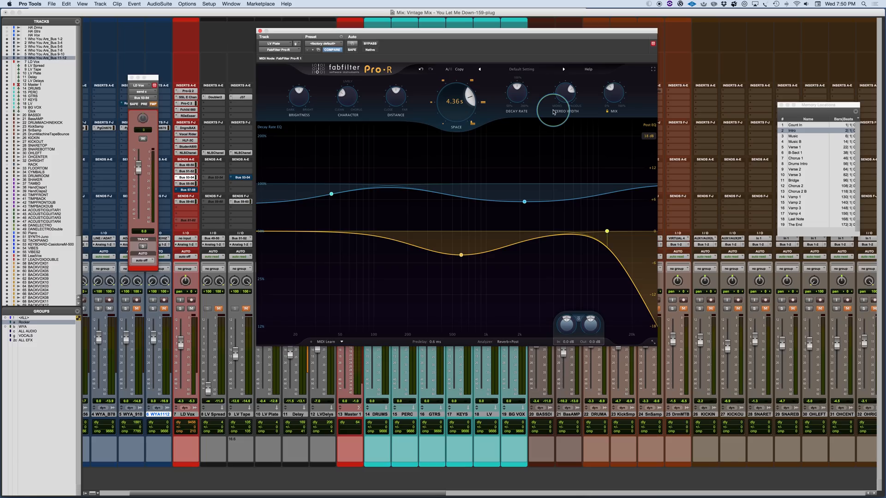
left_click_drag(609, 93, 623, 35)
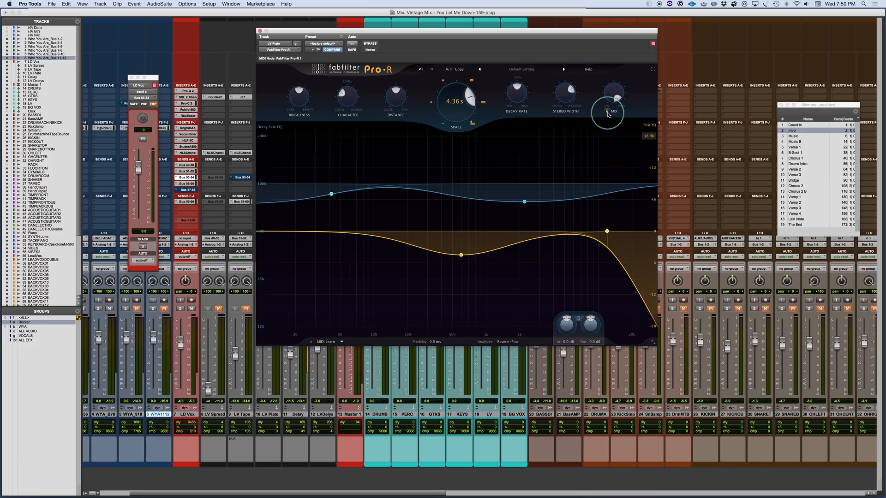
left_click(522, 69)
mouse_move(514, 98)
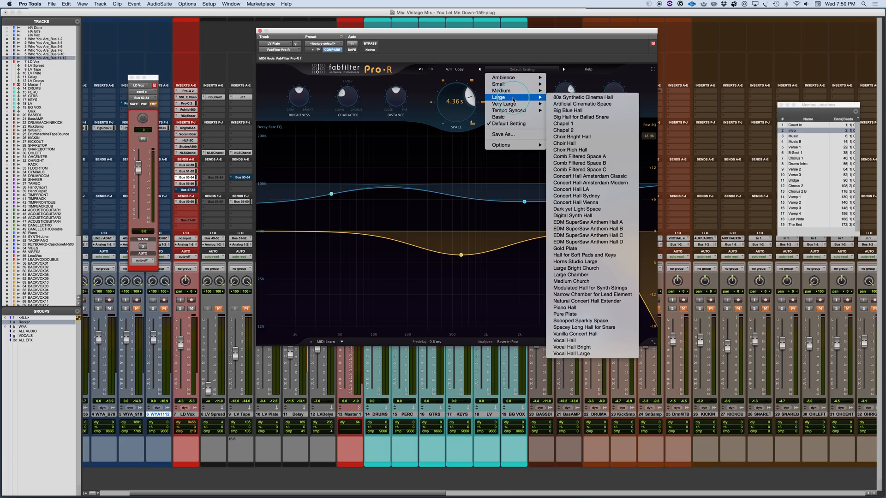
left_click(605, 74)
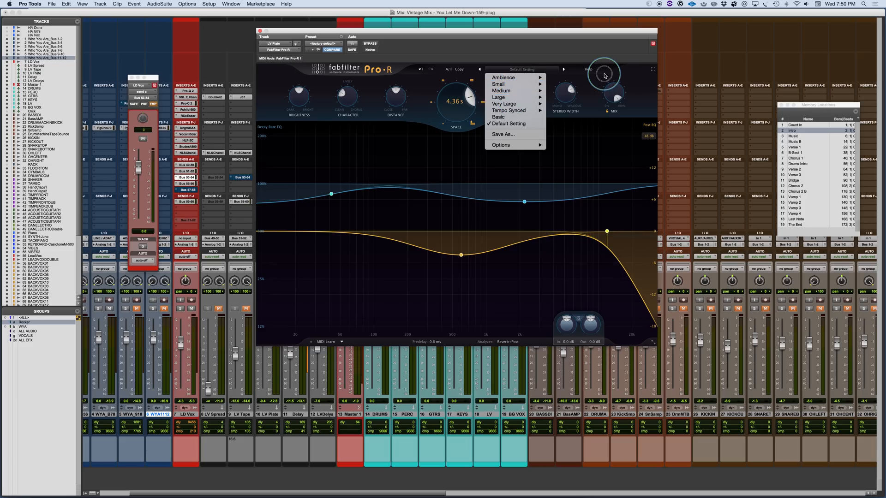
mouse_move(615, 98)
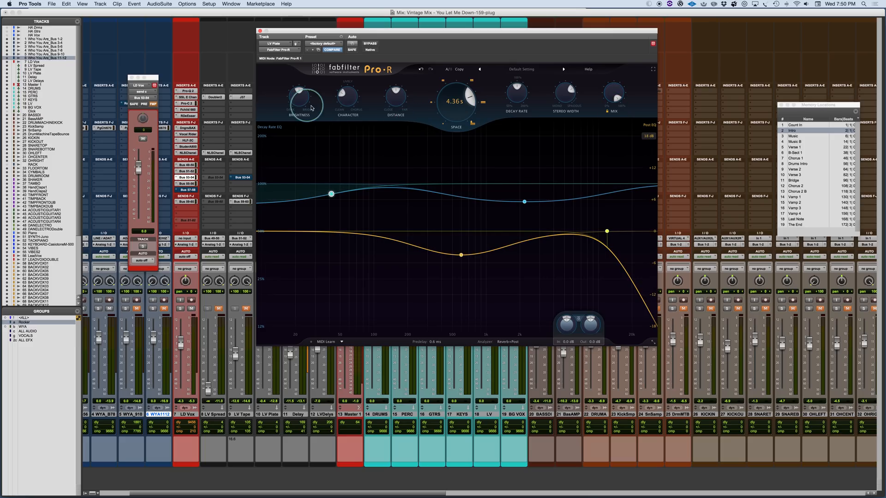
Step: Try the Distance at 0% and 100%, and reset it to its default of 50%
mouse_move(454, 104)
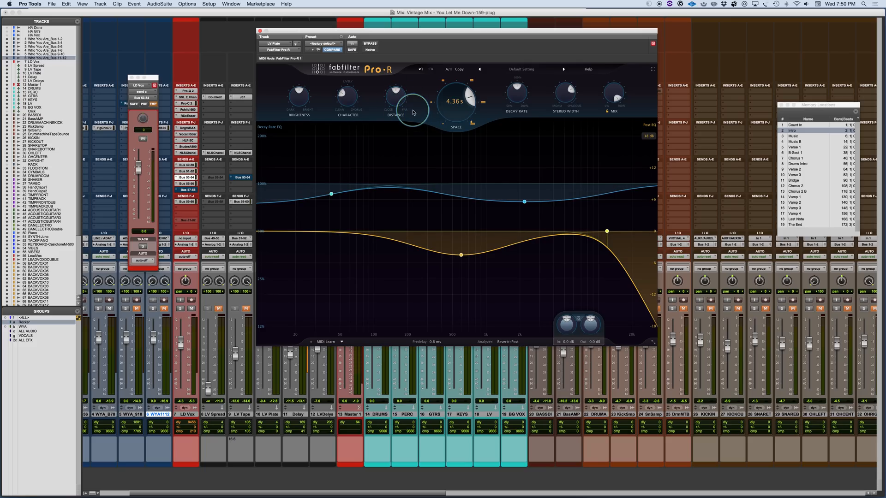
left_click_drag(389, 107, 386, 143)
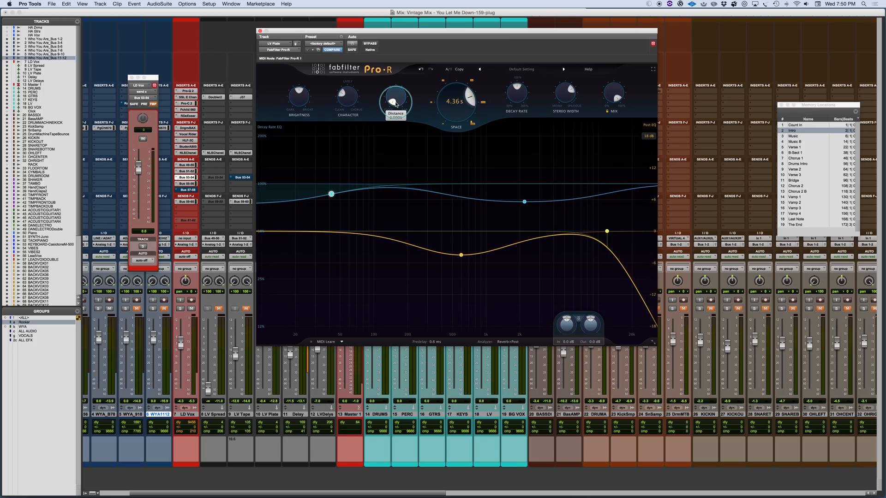
left_click_drag(396, 105, 395, 46)
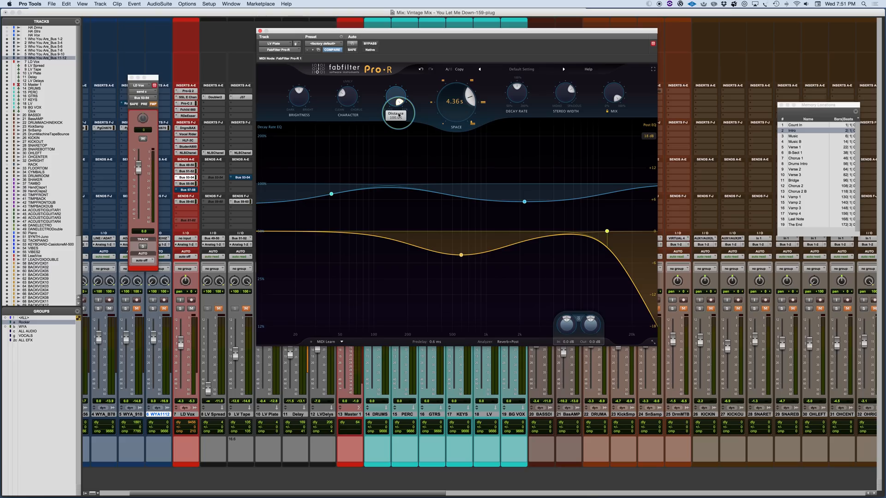
left_click_drag(399, 115, 390, 178)
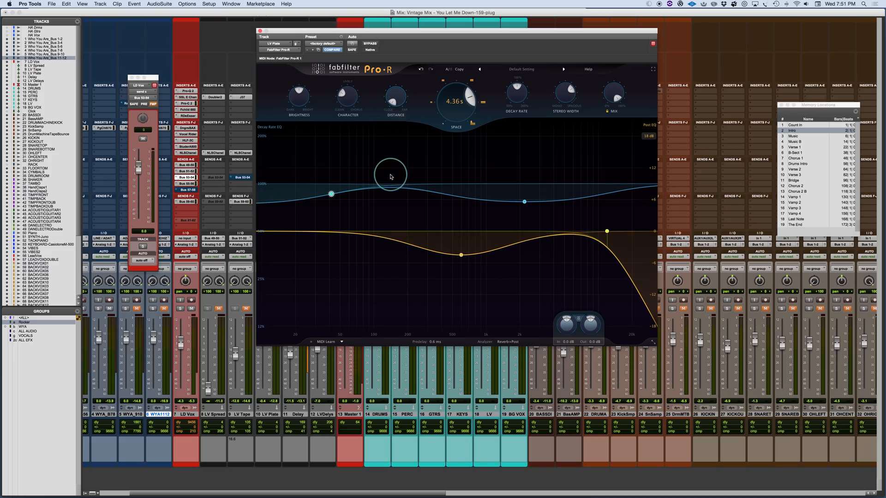
left_click(394, 100, "alt")
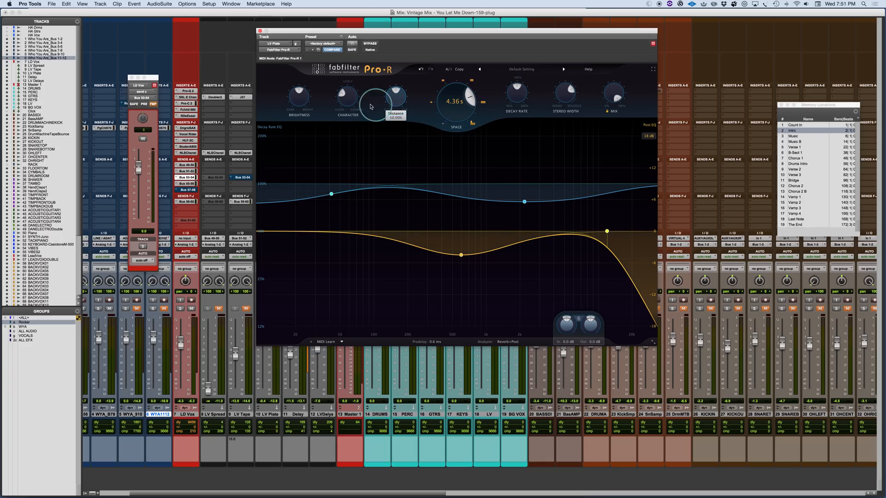
Step: Adjust the Character amount and lower the Space setting to 1.63 s
left_click(342, 97)
left_click_drag(341, 96, 372, 103)
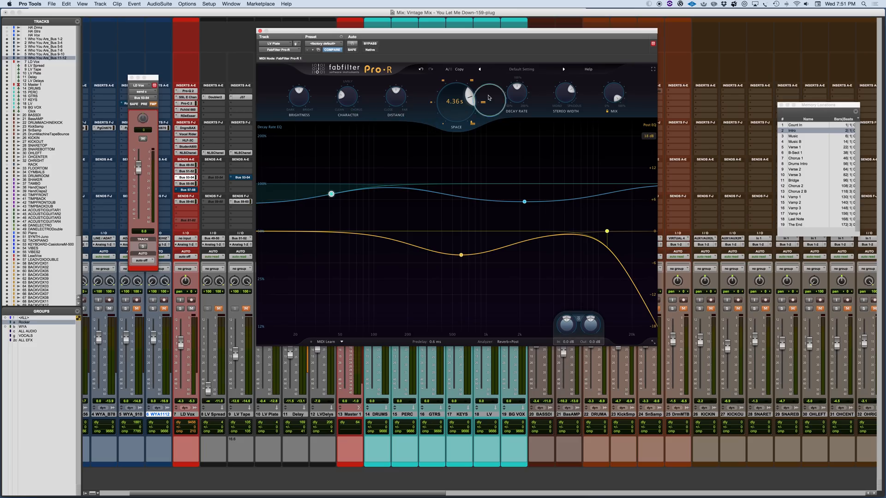
left_click_drag(465, 95, 444, 129)
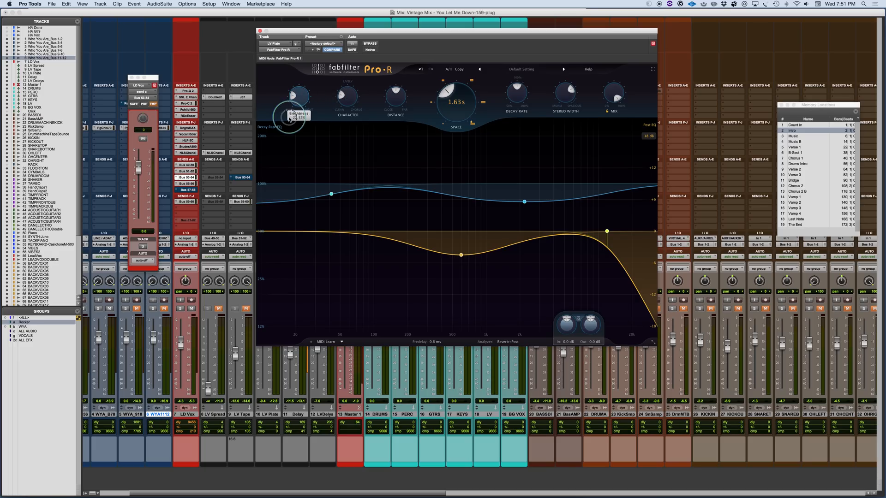
Step: Try a different Brightness amount and reset it to its default
mouse_move(295, 90)
left_mouse_down()
mouse_move(308, 107)
mouse_move(306, 87)
mouse_move(304, 102)
mouse_move(299, 93)
left_mouse_up()
left_click(299, 92, "alt")
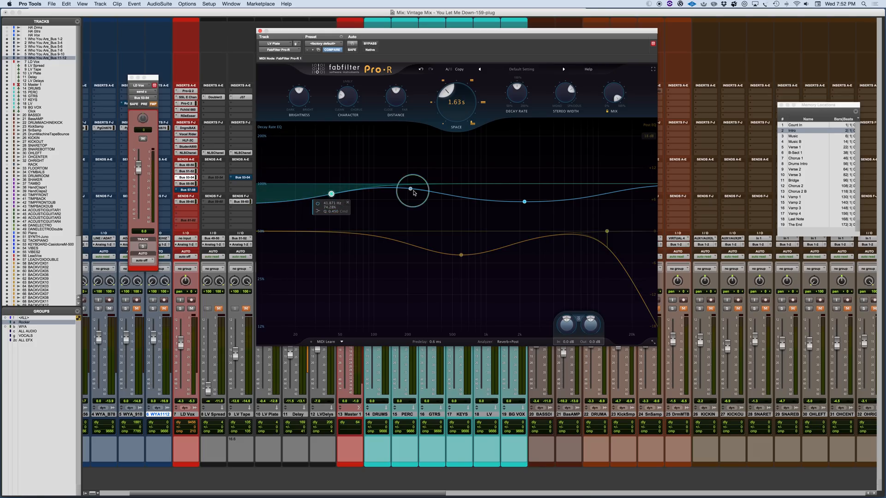
Step: Add a Decay Rate EQ bell band boosted near 277 Hz and change its shape to a notch
left_click_drag(422, 190, 423, 159)
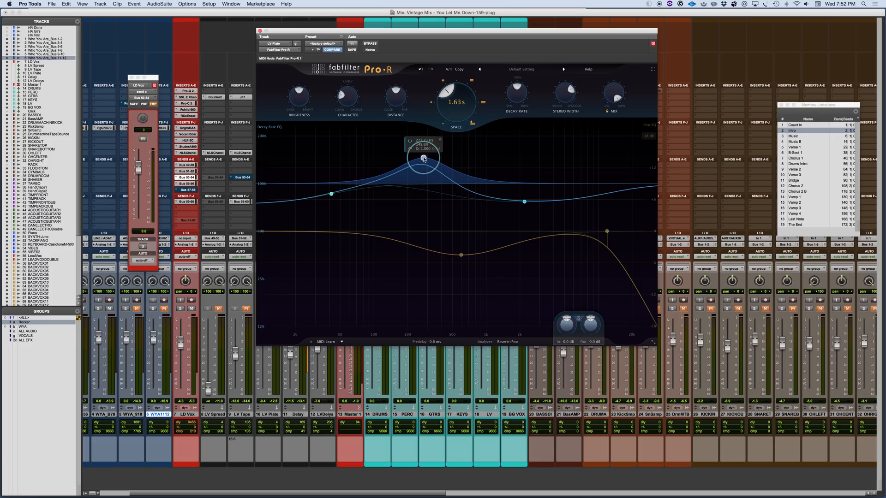
left_click_drag(424, 158, 423, 165)
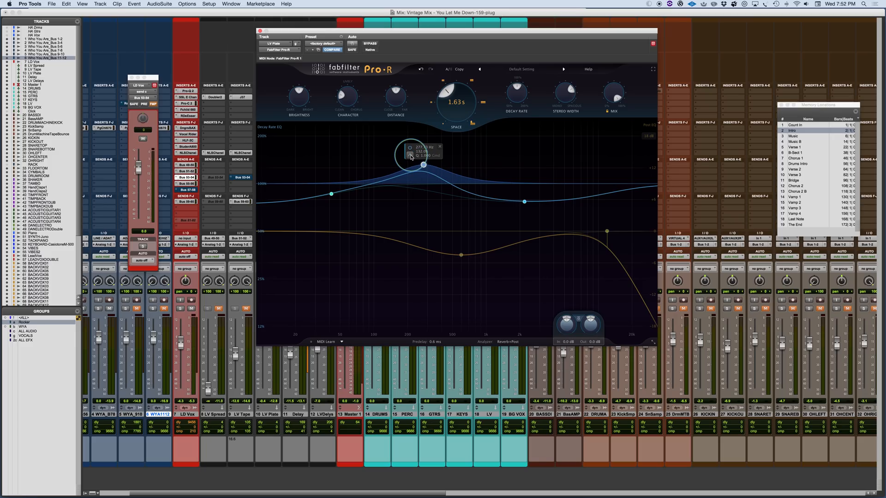
left_click(410, 156)
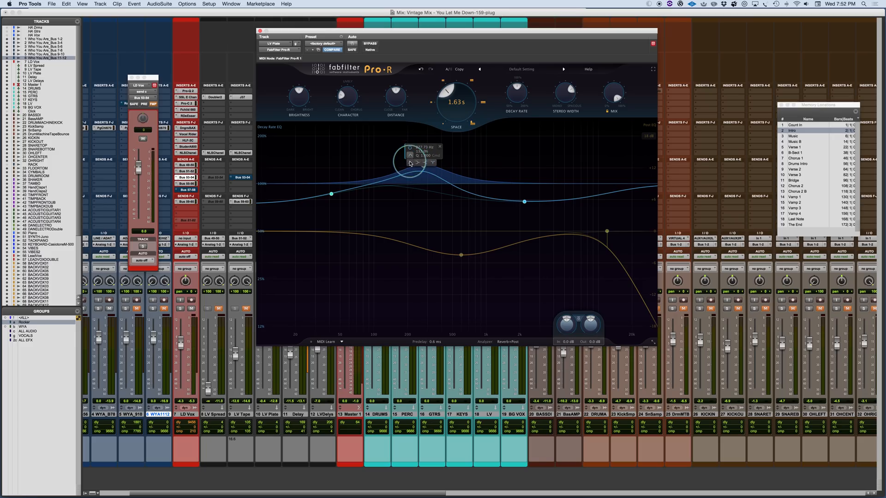
left_click(433, 163)
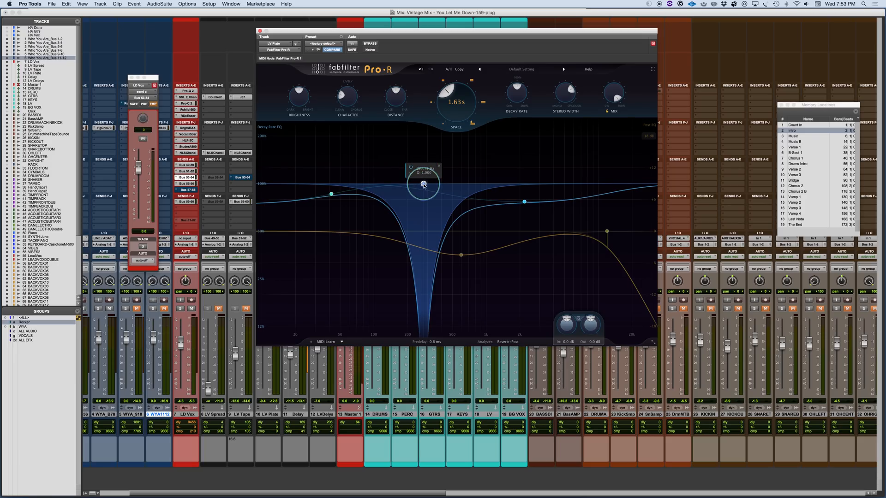
Step: Narrow the notch band and try it as a tight bell boost, removing it from the Decay Rate EQ
mouse_move(423, 184)
left_mouse_down()
mouse_move(423, 140)
mouse_move(417, 188)
mouse_move(421, 159)
mouse_move(421, 187)
mouse_move(421, 160)
mouse_move(421, 184)
mouse_move(430, 184)
mouse_move(421, 184)
mouse_move(421, 160)
mouse_move(421, 182)
left_mouse_up()
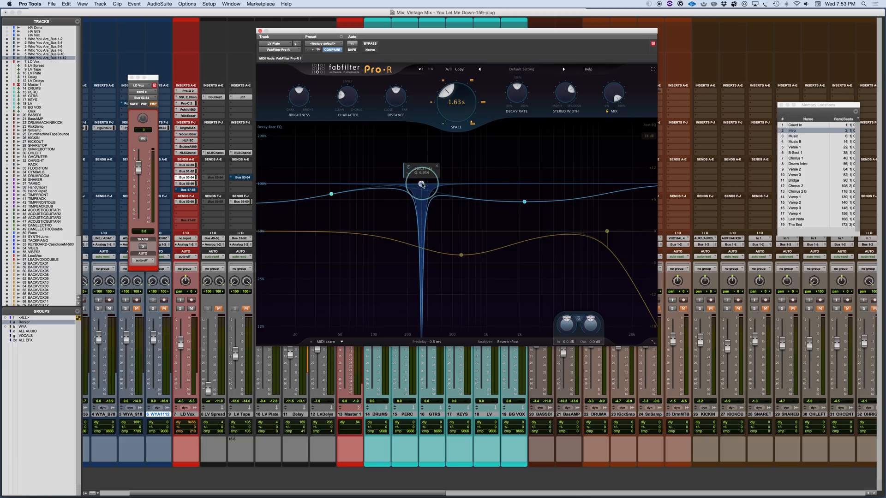
mouse_move(408, 174)
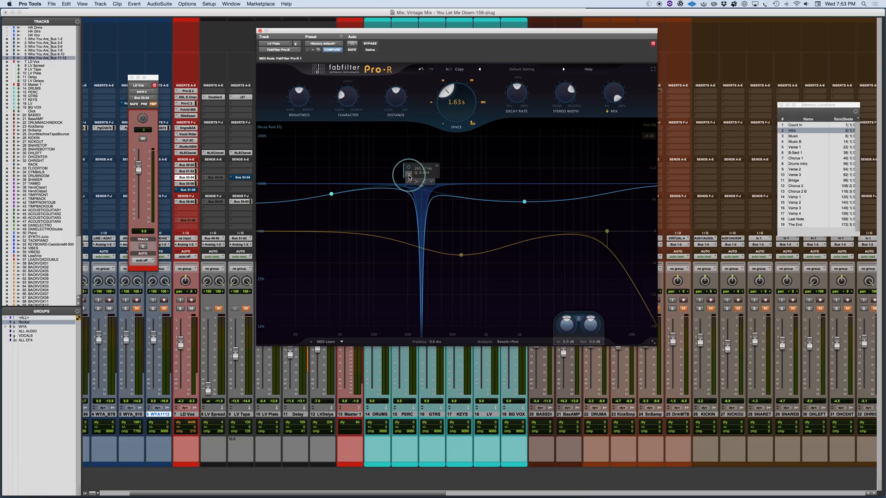
left_click(409, 182)
left_click_drag(420, 183, 425, 167)
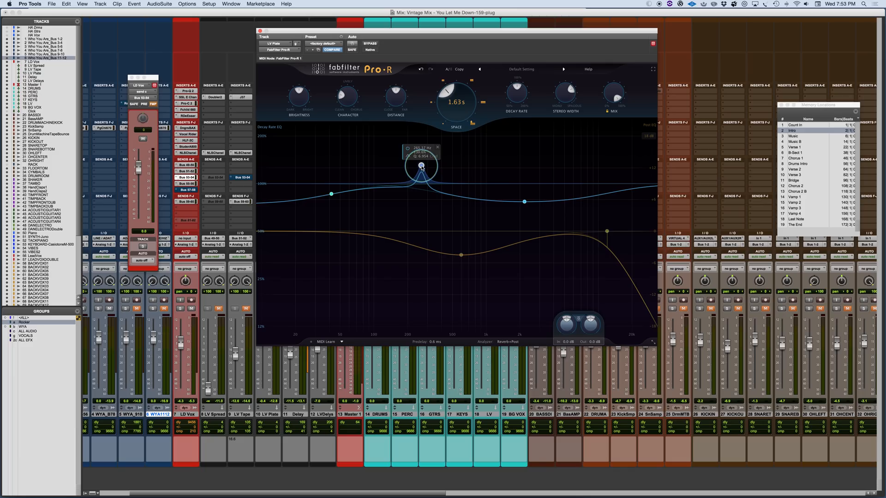
mouse_move(421, 167)
left_mouse_down()
mouse_move(421, 190)
mouse_move(422, 182)
left_mouse_up()
left_click(437, 167)
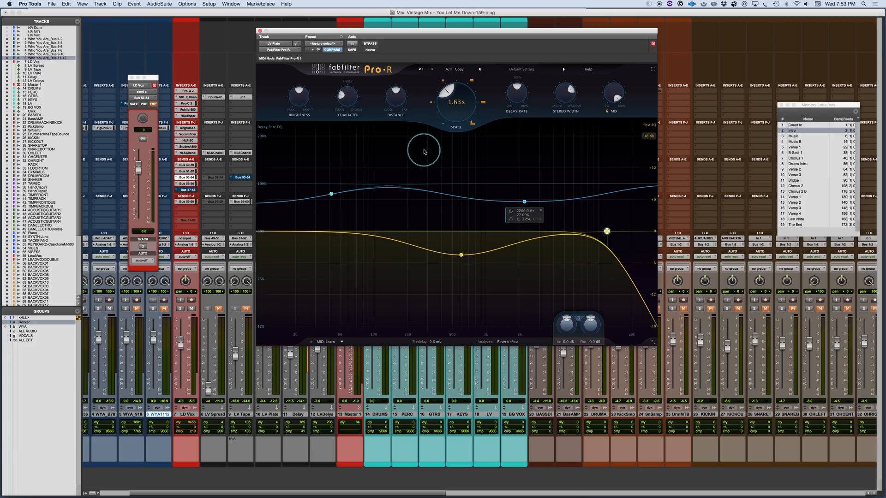
Step: Try a new Decay Rate EQ bell as a boost near 178 Hz and a cut near 218 Hz, and delete the band
left_click(402, 186)
left_click_drag(401, 186, 402, 150)
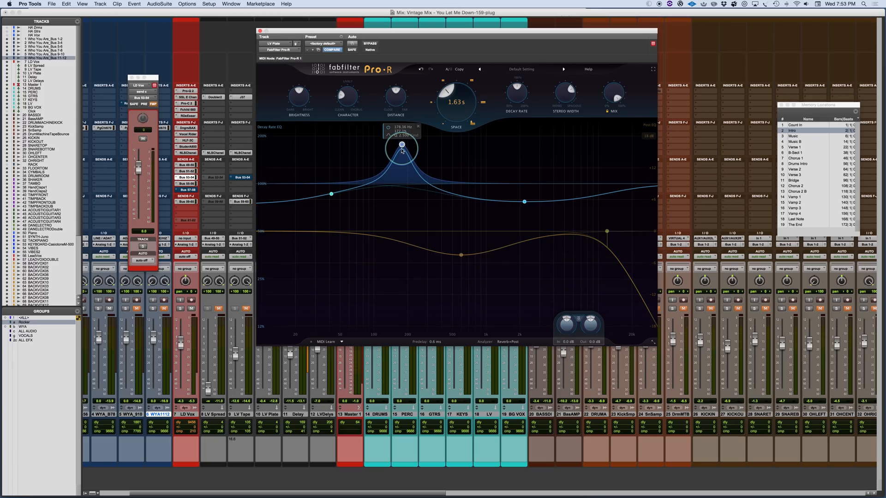
left_click_drag(402, 151, 412, 210)
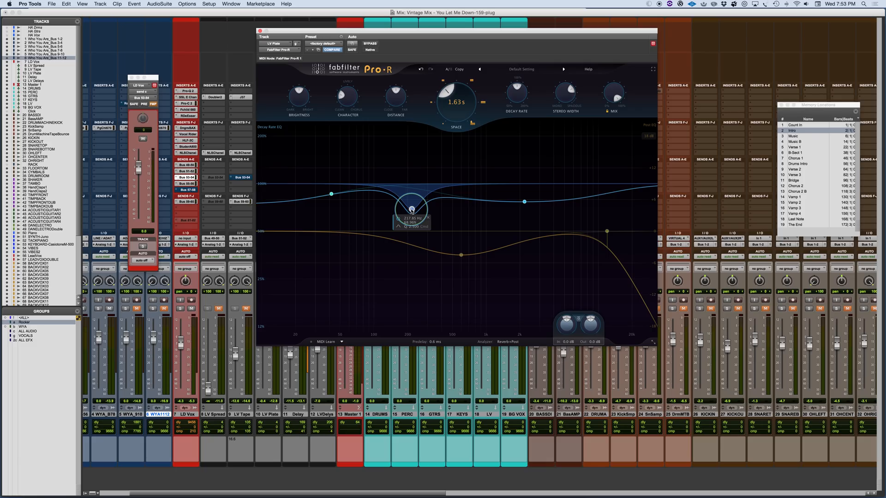
left_click_drag(412, 210, 413, 186)
left_click(430, 195)
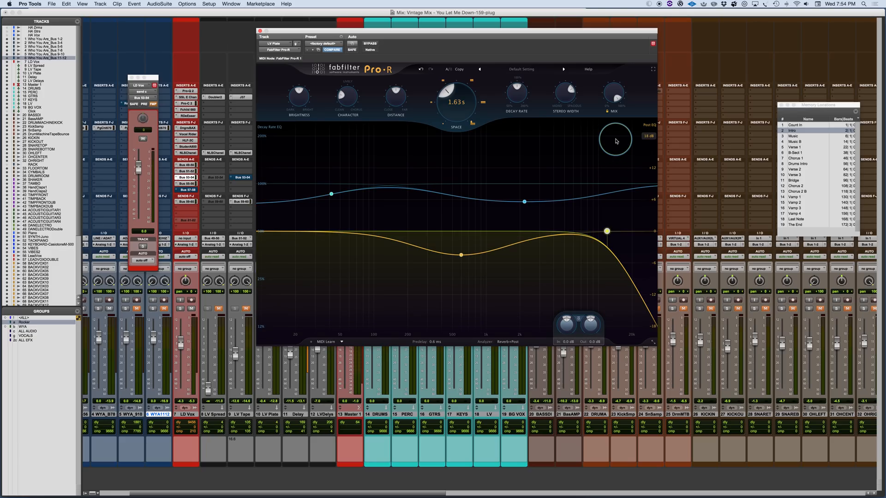
Step: Move the Post EQ high-cut band to about 13.9 kHz with a 12 dB/oct slope
mouse_move(606, 231)
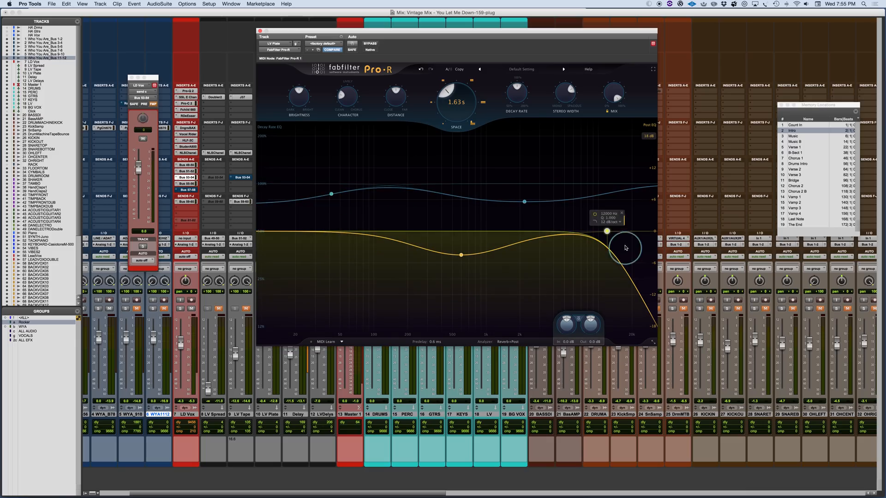
left_click_drag(607, 232, 614, 232)
left_click(602, 223)
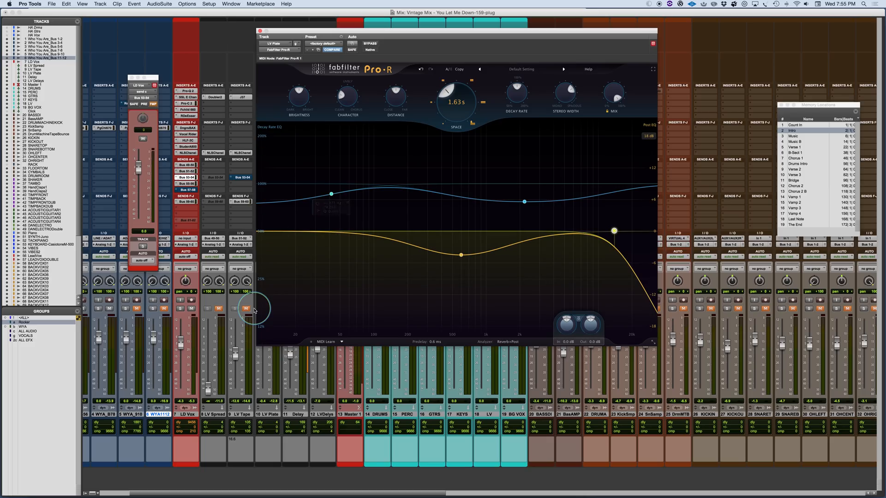
left_click(327, 342)
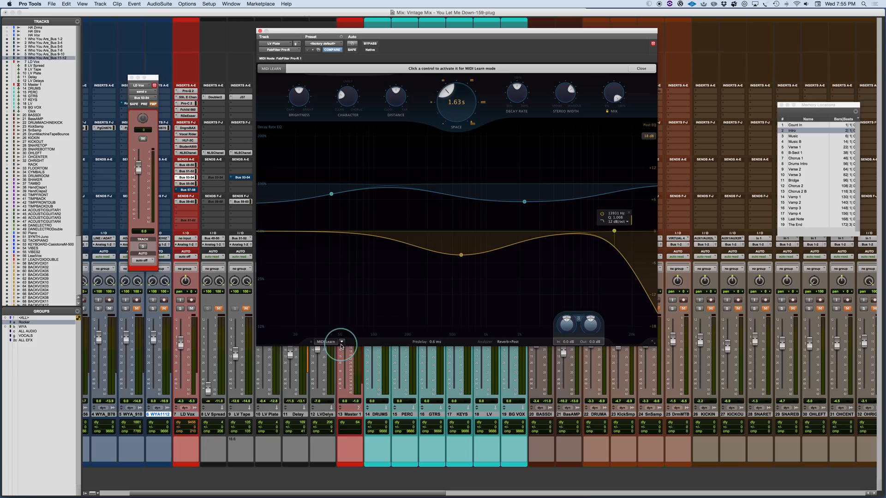
left_click(341, 346)
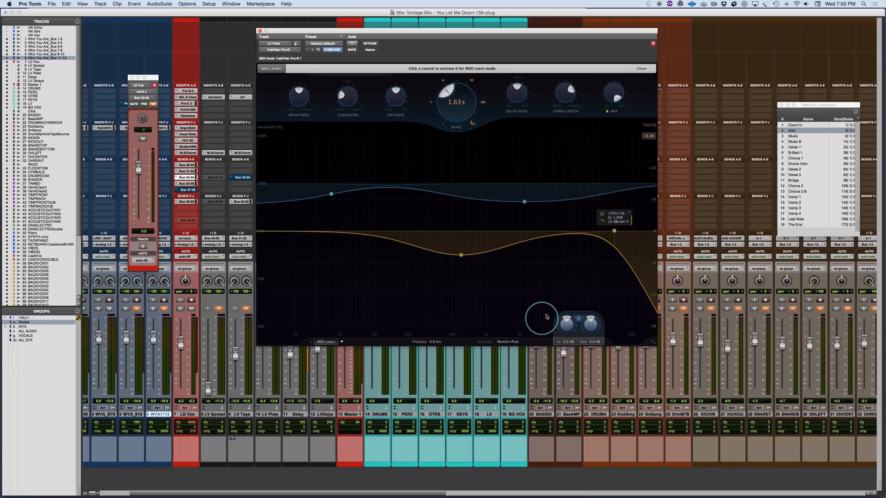
left_click(641, 68)
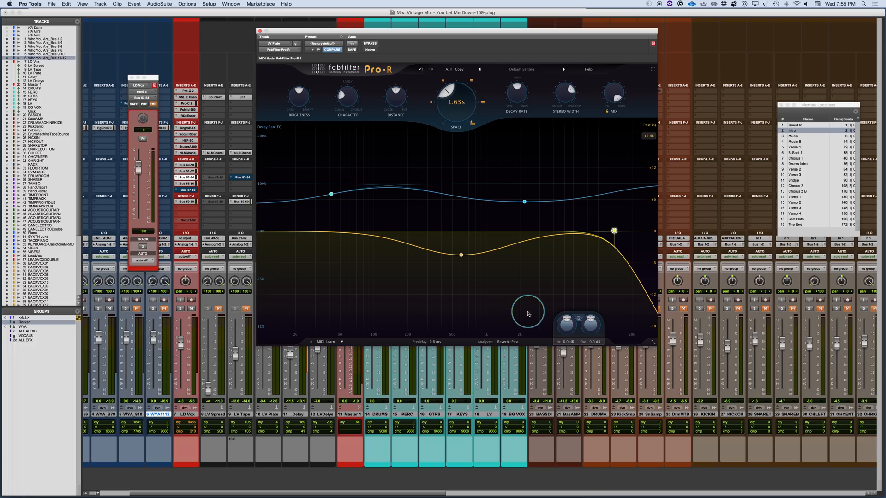
Step: Try a longer Predelay and bring it back to 0.9 ms
mouse_move(428, 343)
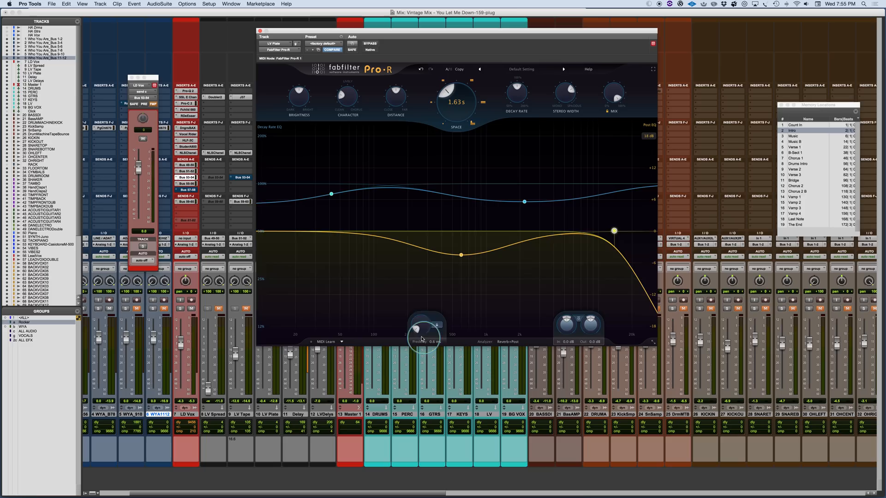
mouse_move(417, 331)
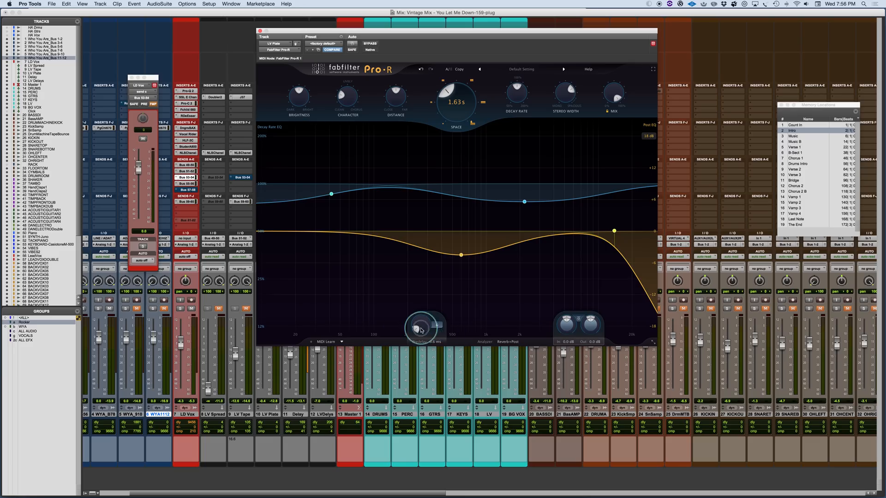
left_click_drag(412, 329, 413, 318)
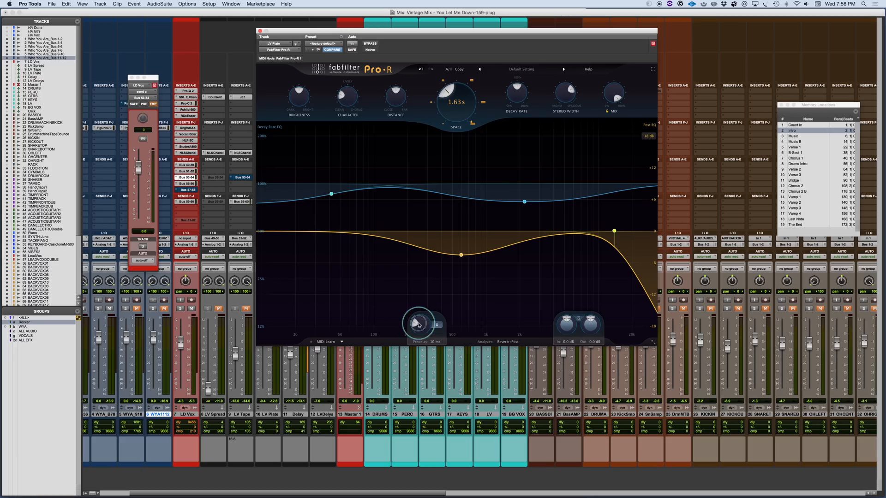
scroll(415, 331, "down", 10)
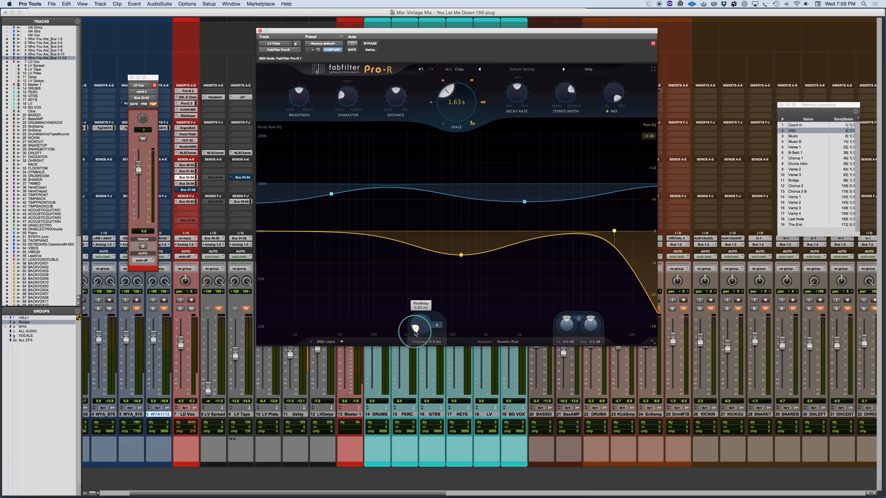
Step: Check the Analyzer mode options, keep Reverb+Post, and play the song to examine the spectrum against the Post EQ curve
left_click(511, 342)
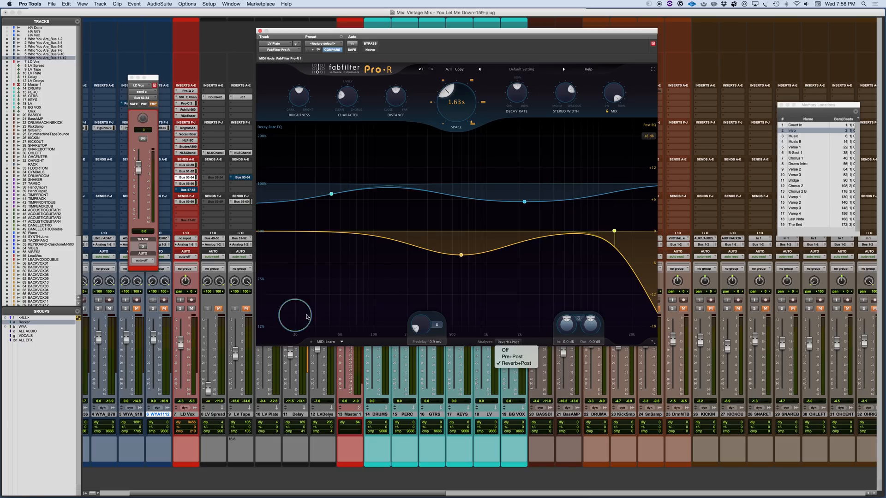
left_click(408, 301)
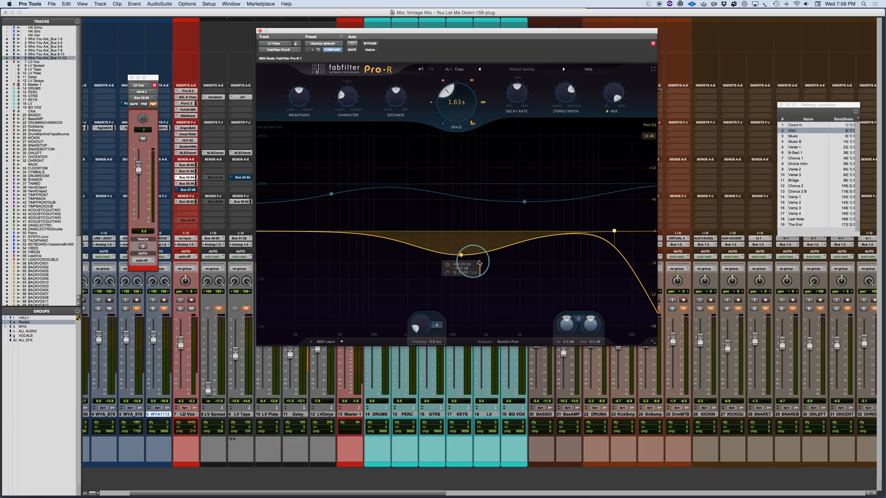
left_click(371, 14)
key("space")
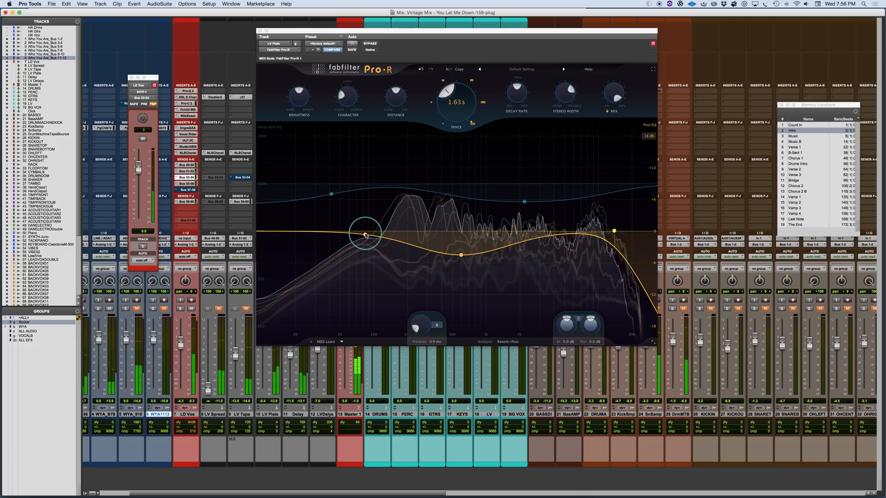
mouse_move(603, 236)
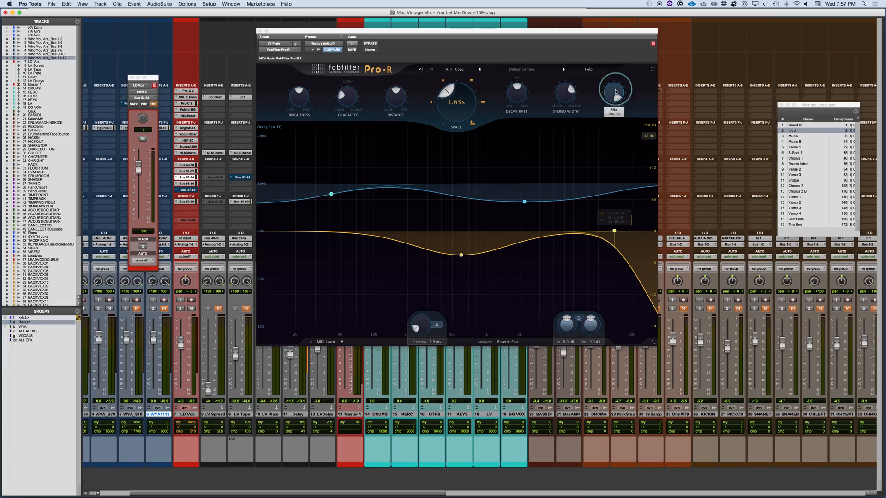
Step: Try lowering the reverb's Mix to roughly half and check the output level control
left_click_drag(616, 94, 615, 134)
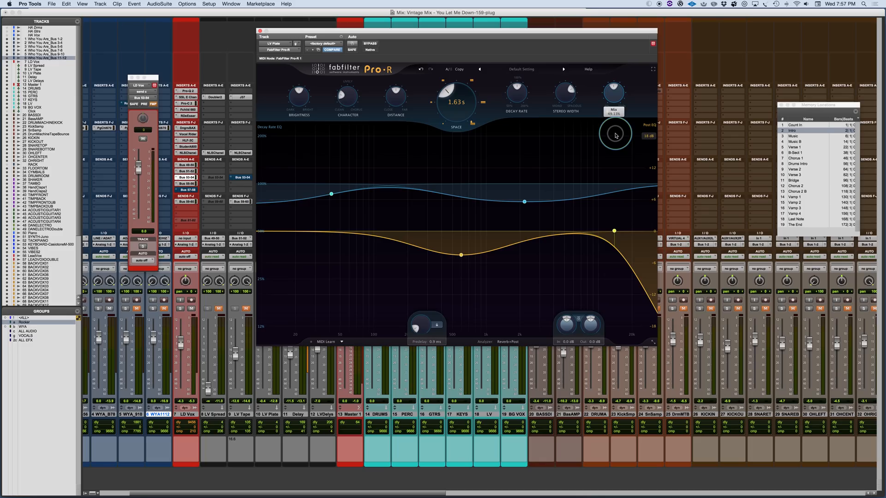
left_click_drag(610, 97, 609, 103)
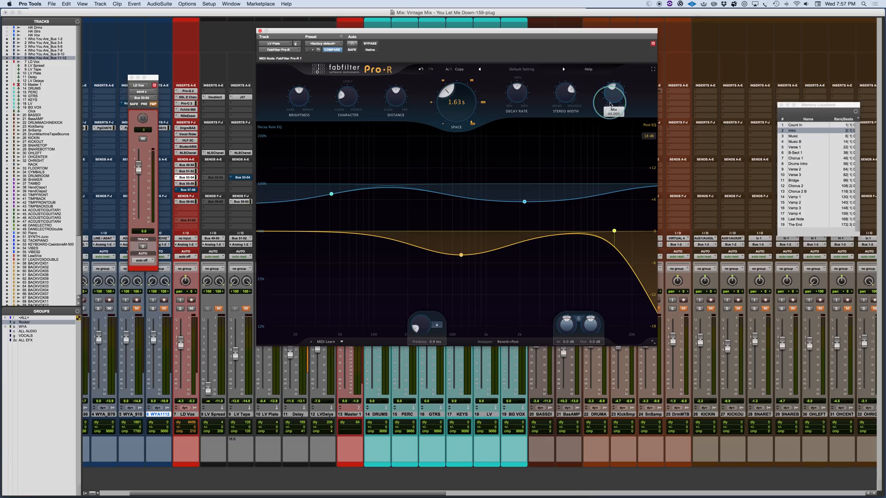
mouse_move(589, 324)
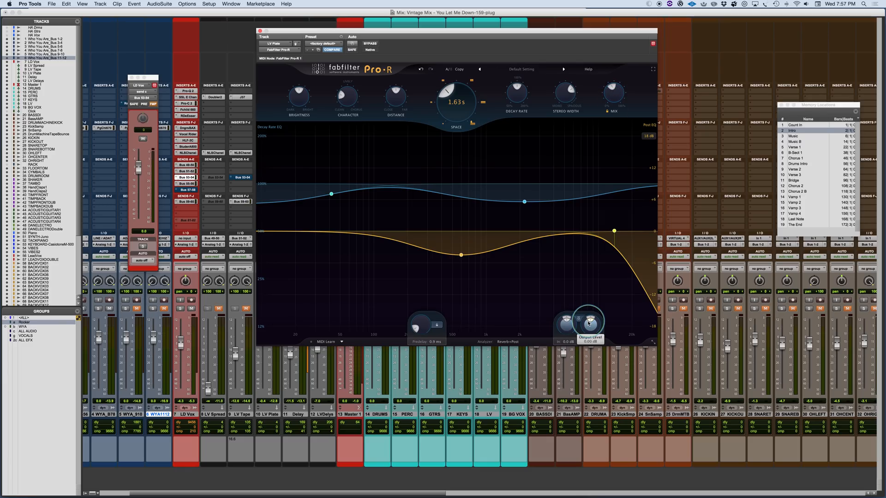
mouse_move(610, 99)
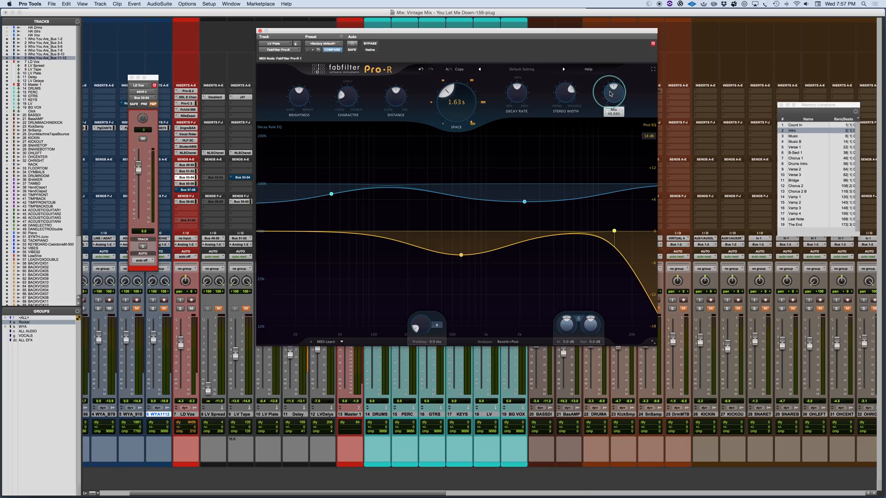
Step: Try a raised input level, reset it to 0 dB, and return the Mix to 100%
left_click_drag(568, 329, 566, 311)
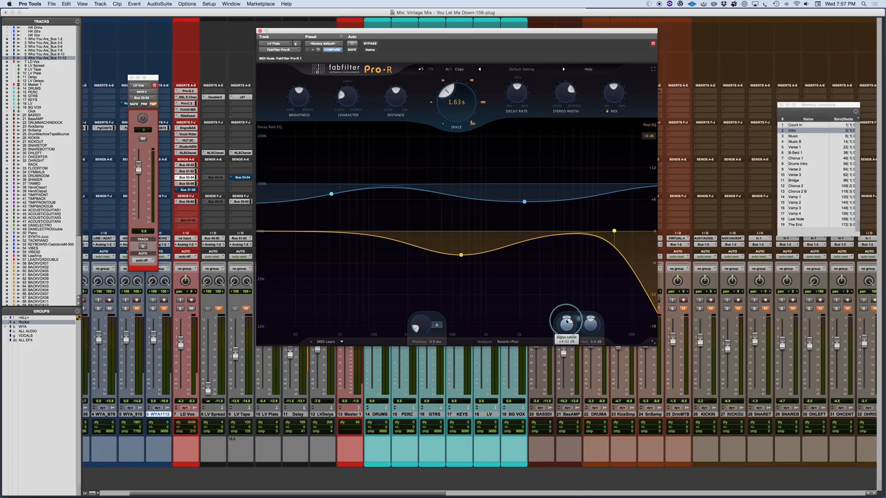
mouse_move(567, 319)
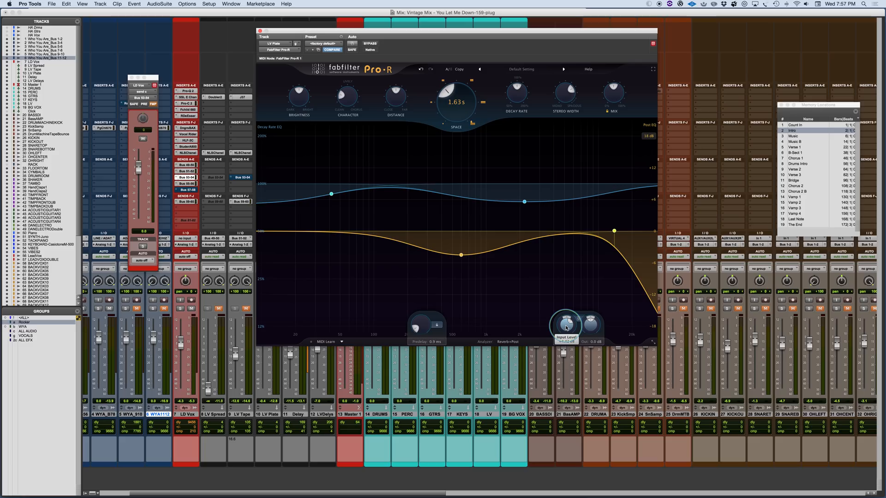
double_click(566, 327)
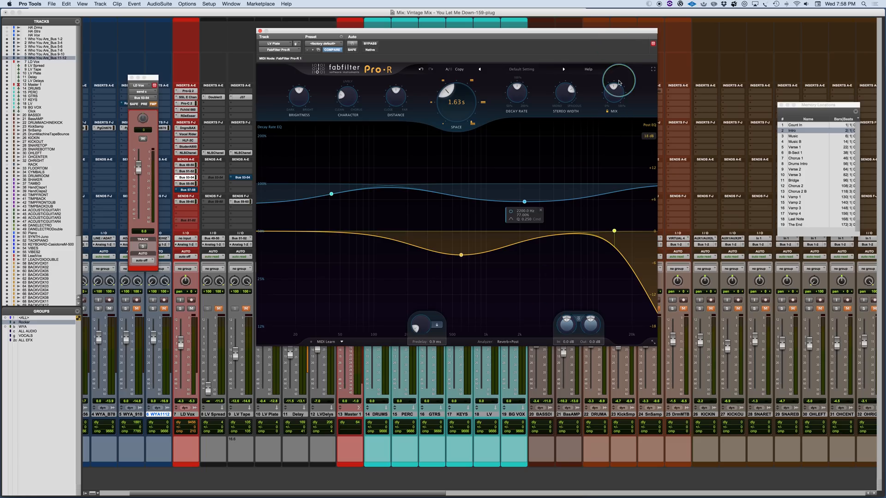
left_click_drag(614, 91, 603, 9)
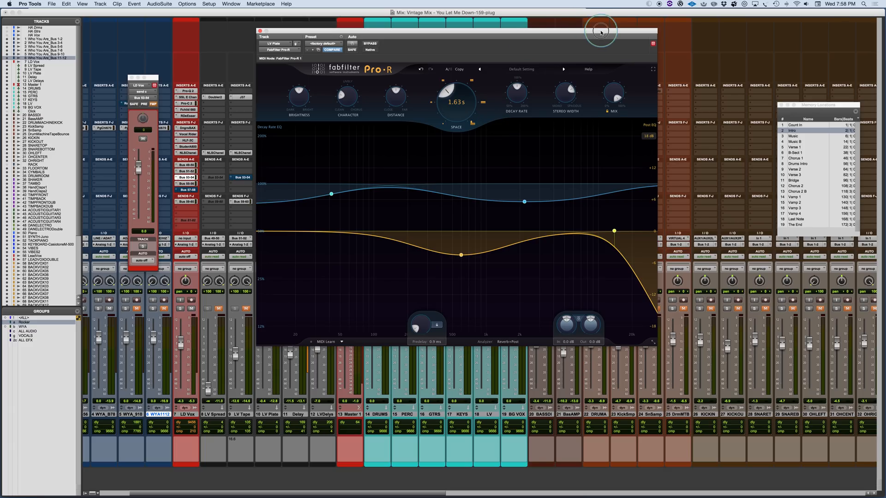
Step: Move the plug-in window up slightly, view the reverb in full screen, and return it to its normal size
left_click_drag(595, 31, 581, 22)
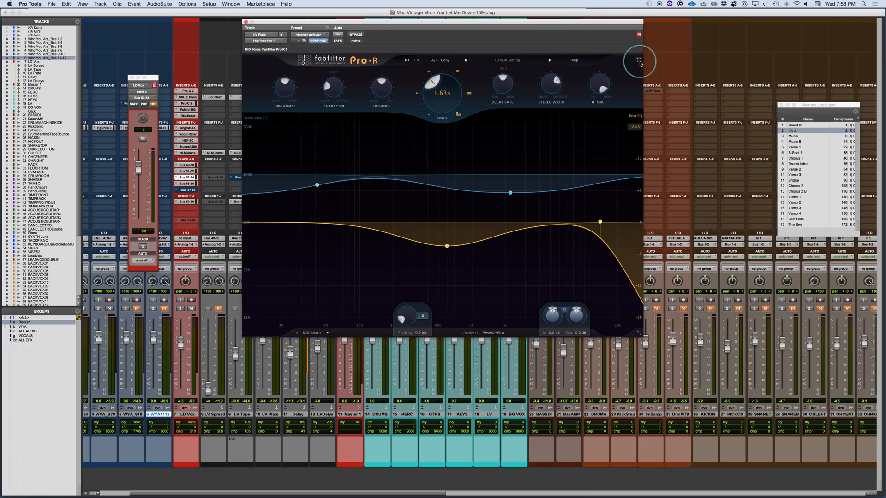
left_click(639, 61)
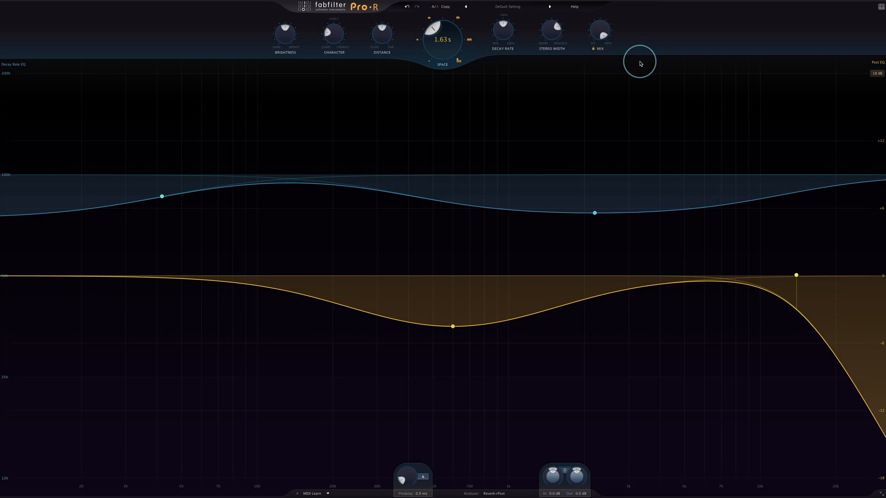
left_click(880, 9)
Step: Check the interface size options, keep Extra Large, and move the plug-in window clear of the LV Plate channel
left_click(638, 333)
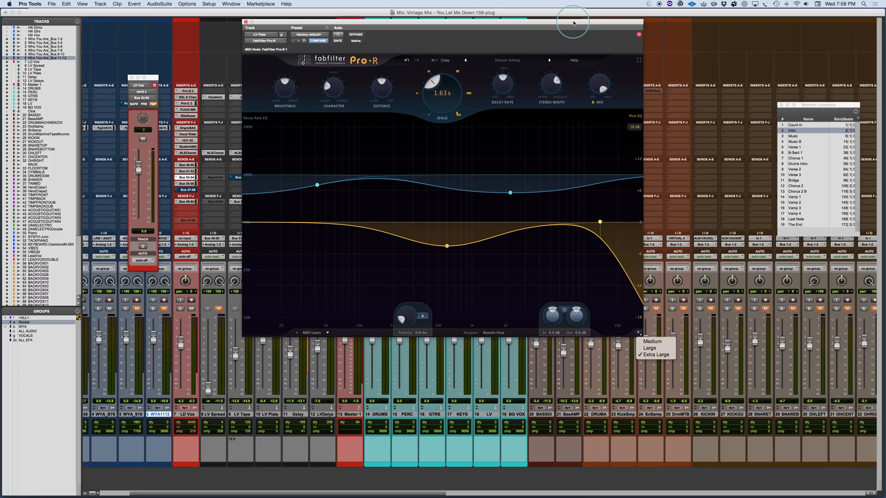
left_click(574, 22)
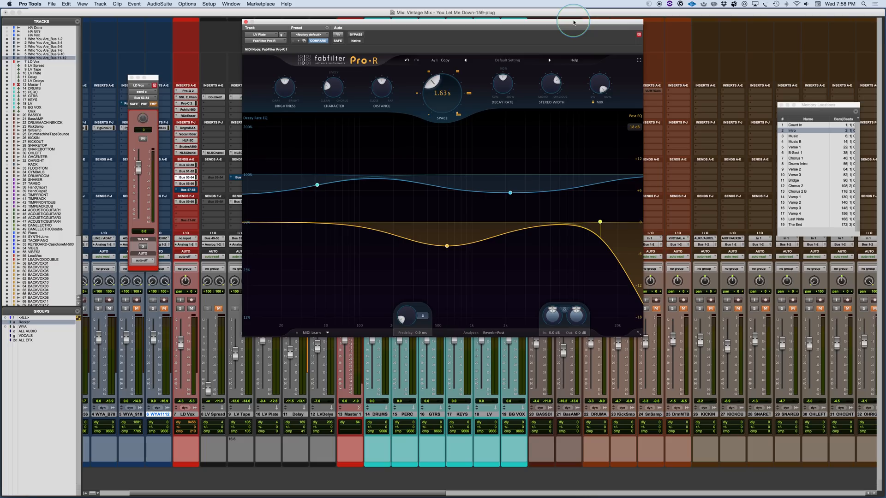
left_click_drag(573, 21, 582, 19)
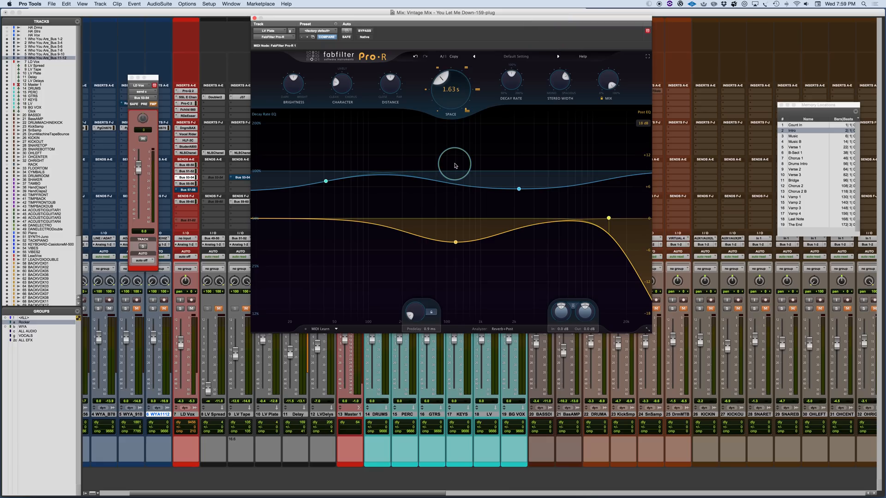
left_click_drag(464, 19, 509, 45)
Step: Solo the LD Vox track and start playback
left_click(181, 309)
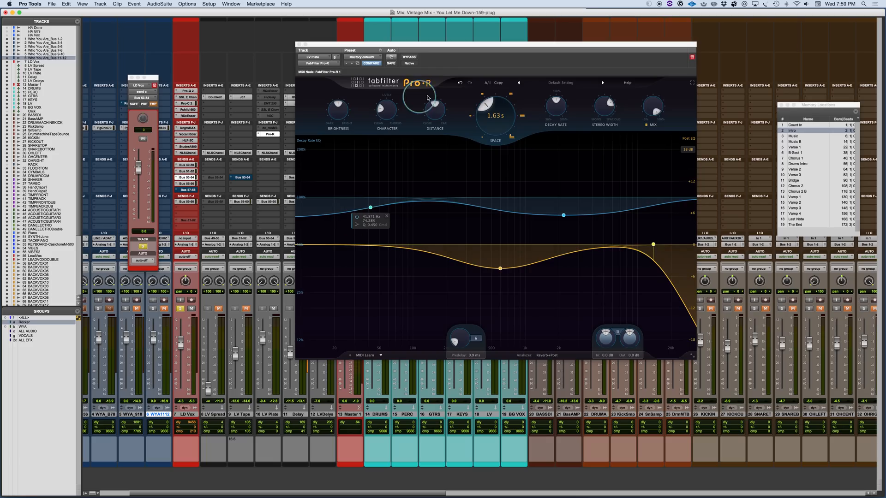
left_click_drag(489, 112, 496, 115)
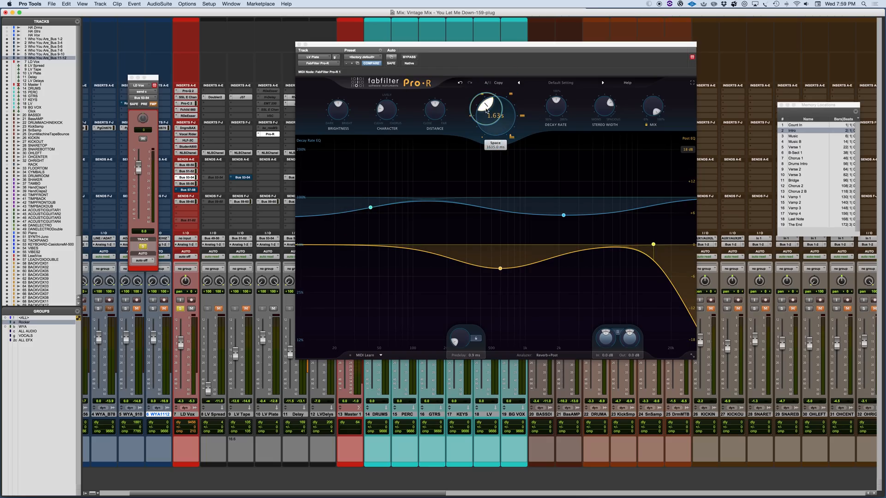
key("space")
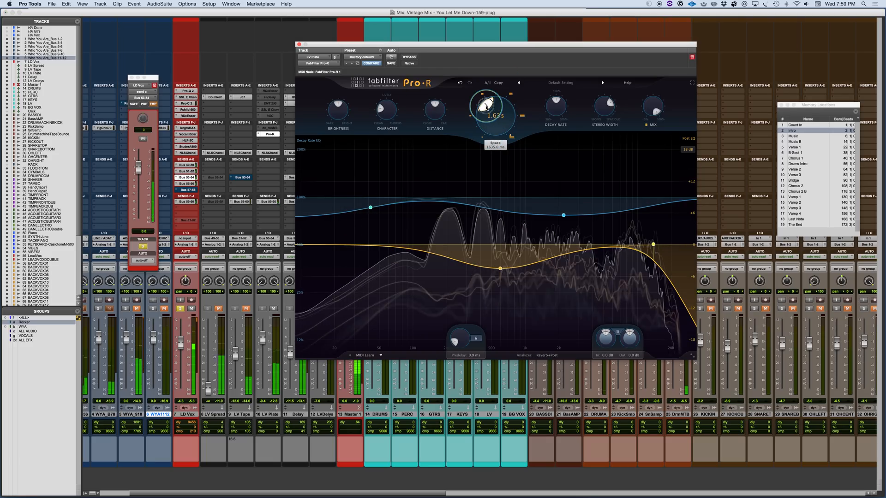
Step: Try the Space at 0.20 s and 10 s, and try the Decay Rate at 200% before returning it to 100%
left_click_drag(486, 107, 491, 146)
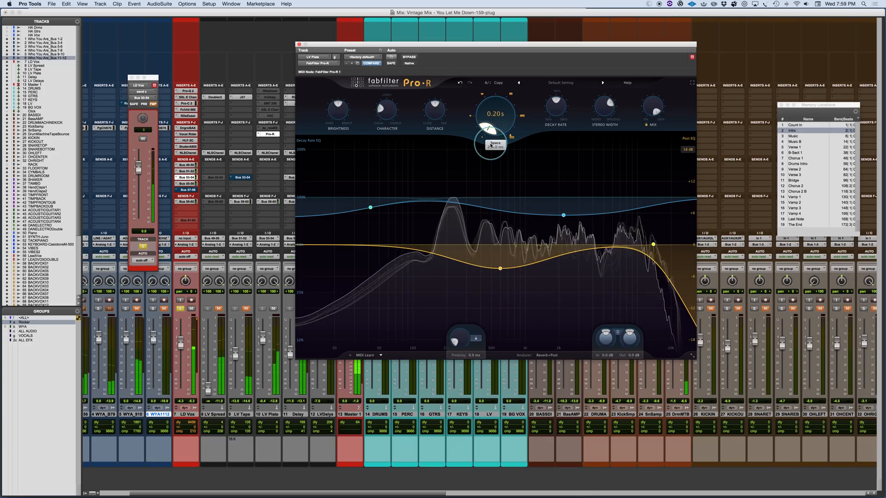
mouse_move(487, 131)
left_mouse_down()
mouse_move(477, 91)
mouse_move(488, 80)
mouse_move(507, 112)
mouse_move(500, 135)
left_mouse_up()
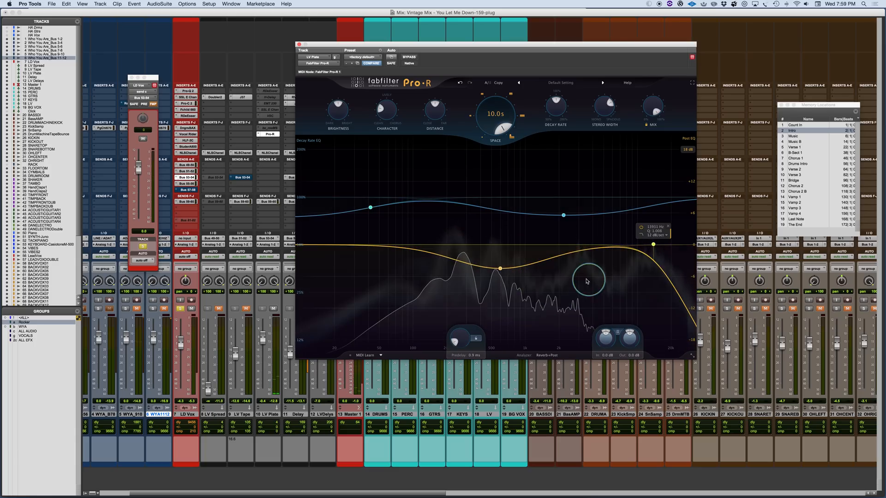
mouse_move(510, 115)
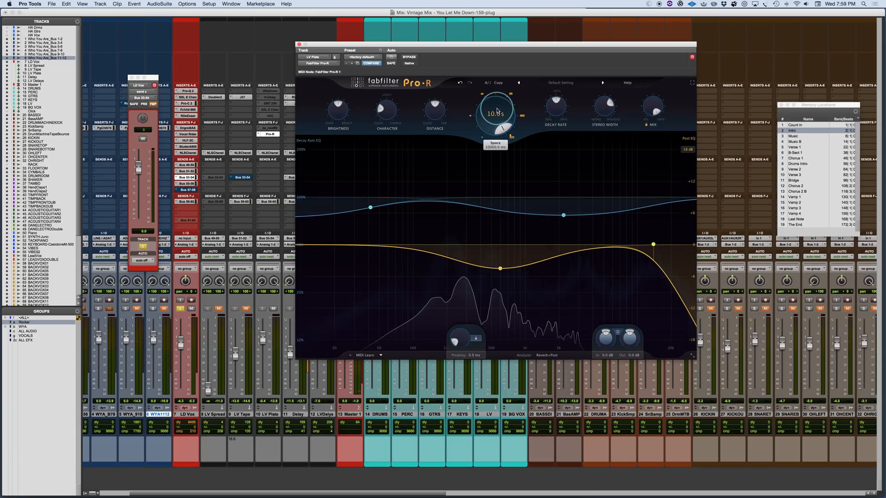
left_click_drag(556, 106, 557, 35)
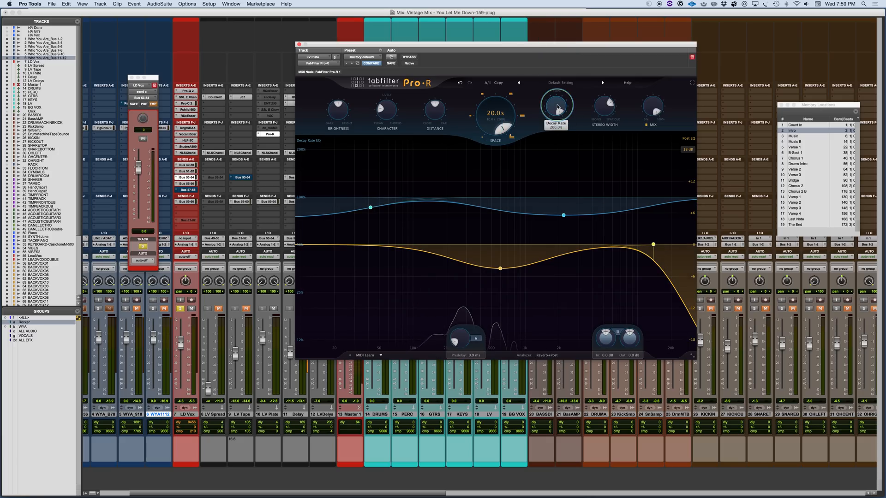
left_click_drag(557, 107, 552, 54)
Step: Set the Space to 0.20 s and lower the Decay Rate to 50% during playback
left_click_drag(496, 115, 482, 158)
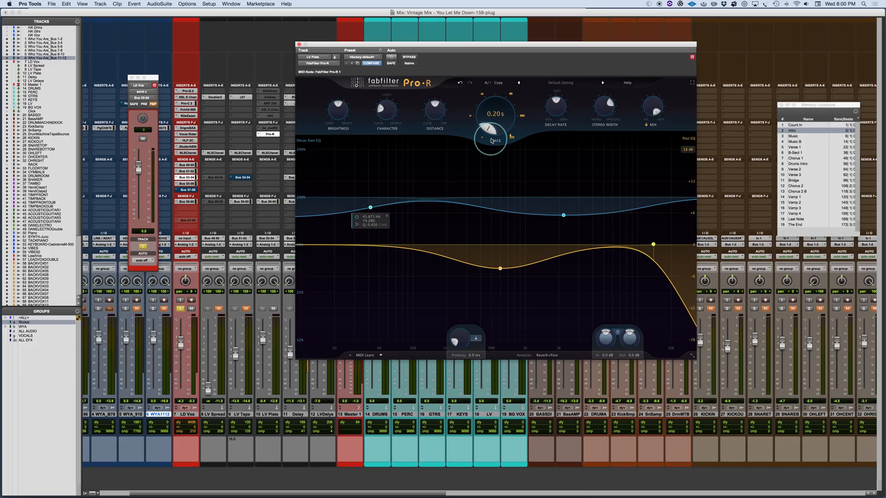
mouse_move(556, 105)
key("space")
left_click_drag(556, 104, 549, 148)
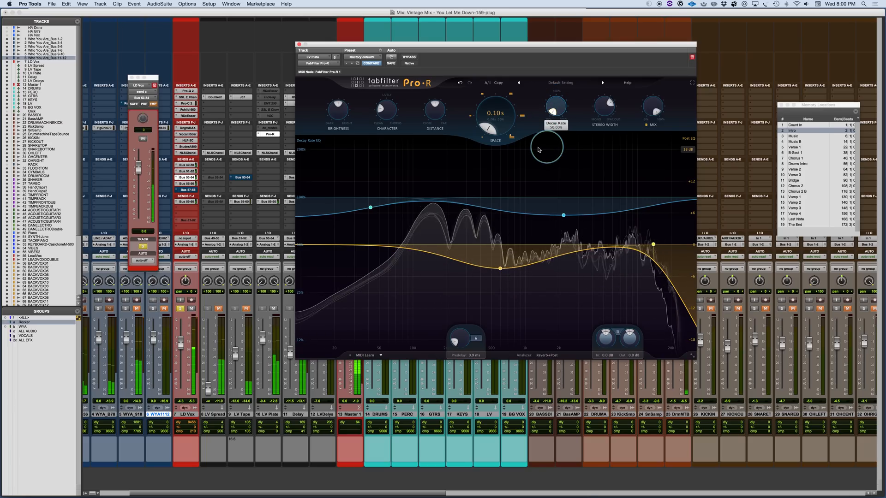
Step: Raise the Predelay during playback and settle it at 8.2 ms
left_click_drag(455, 342, 456, 340)
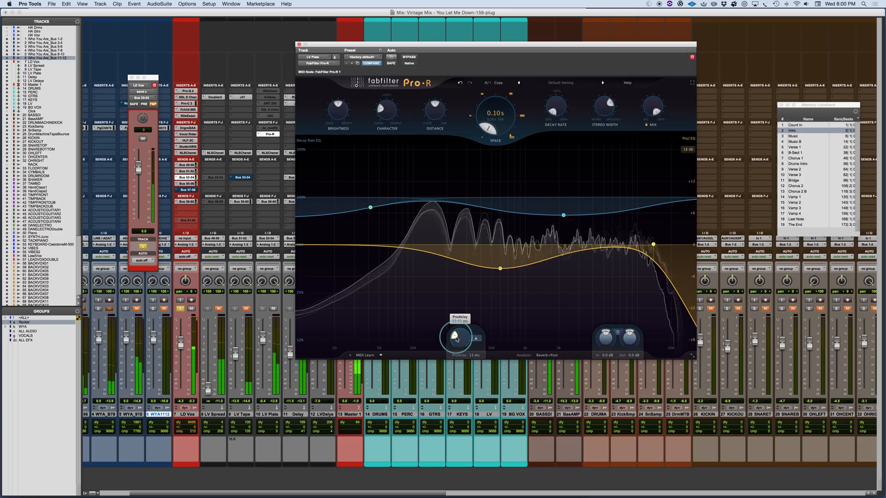
left_click_drag(456, 339, 456, 341)
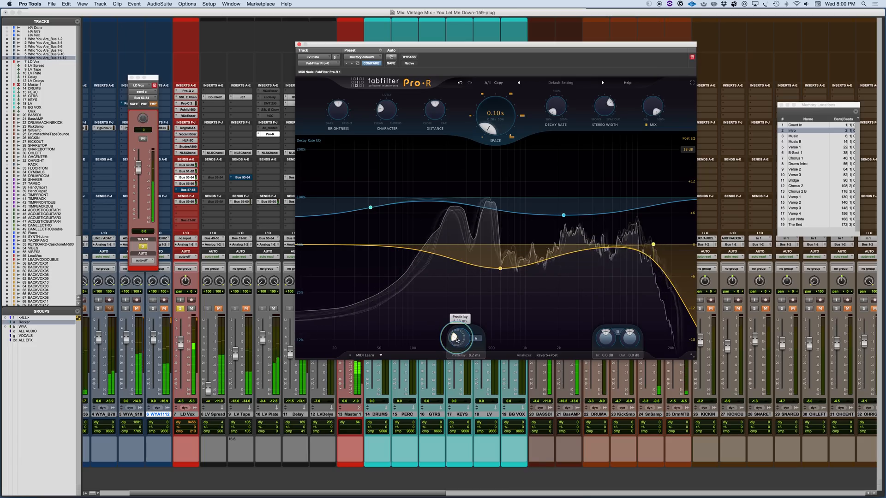
Step: Adjust the LV Plate fader, toggle the track's mute to compare the vocal with and without reverb, and stop playback
left_click(262, 362)
left_click_drag(263, 359, 263, 346)
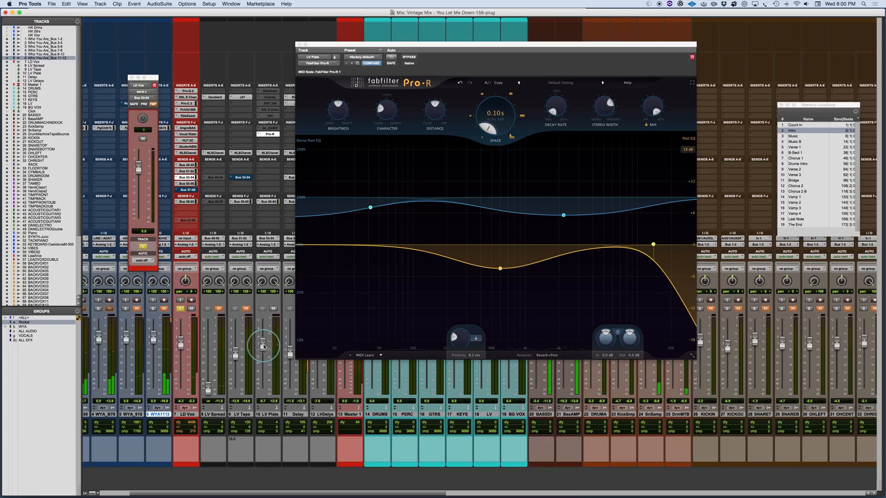
left_click(274, 309)
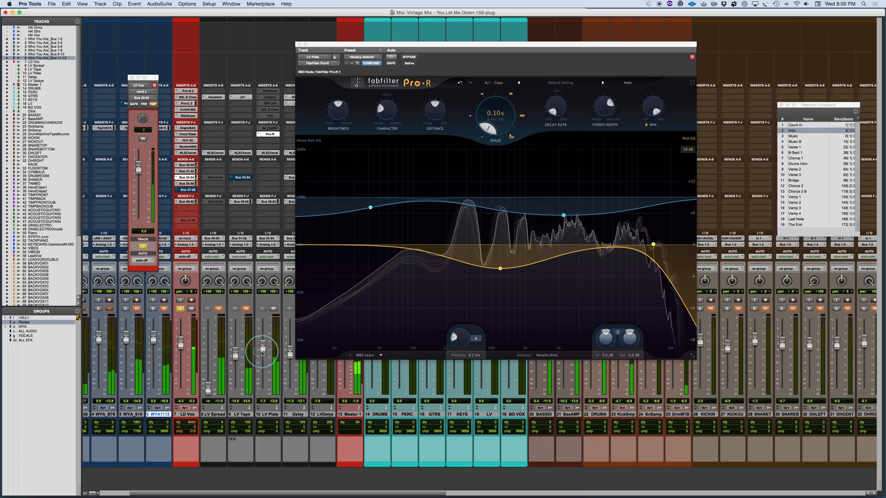
key("space")
mouse_move(388, 115)
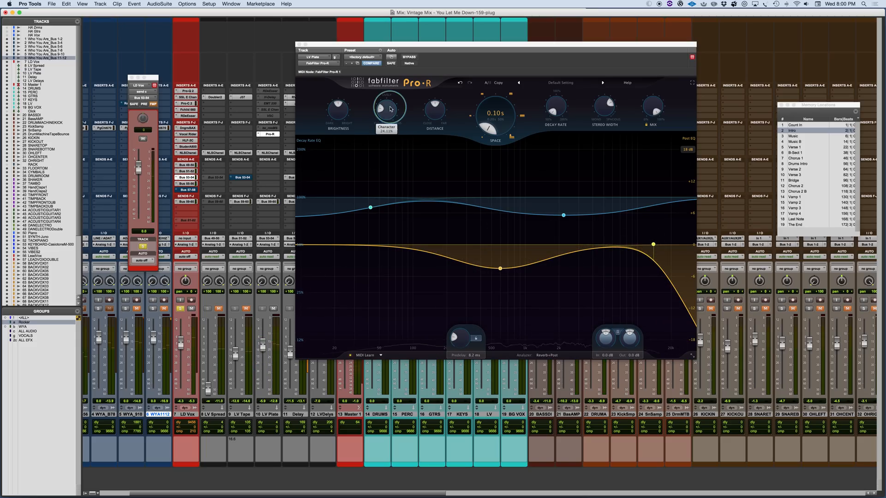
Step: Raise the Character to 100% during playback, readjust the LV Plate fader and toggle its mute to compare the reverb
key("space")
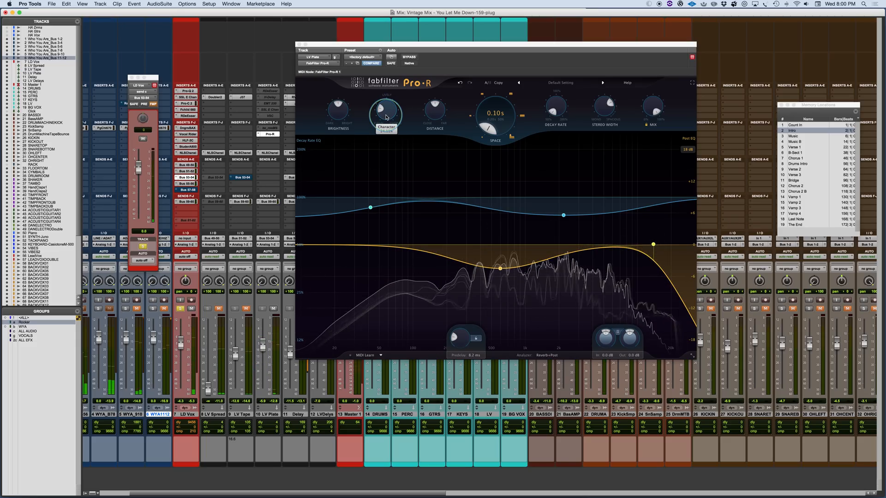
left_click_drag(386, 116, 404, 79)
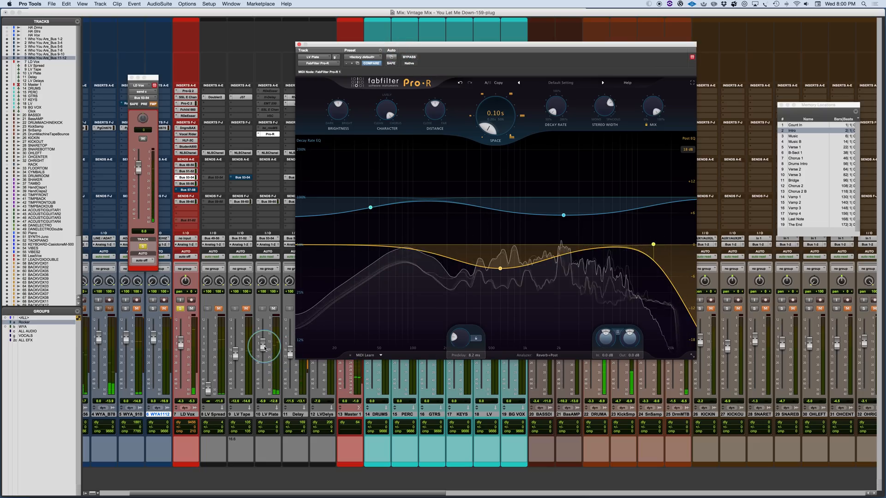
left_click_drag(264, 347, 265, 344)
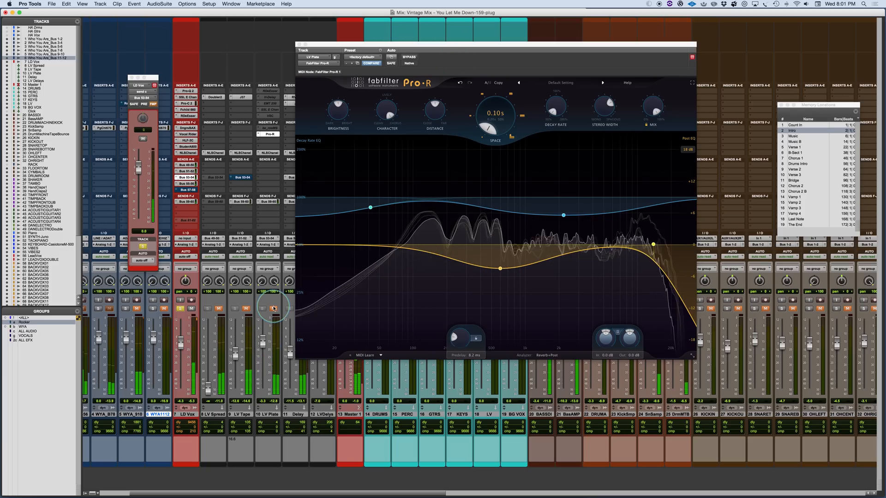
left_click(274, 309)
left_click_drag(263, 342, 263, 346)
mouse_move(383, 109)
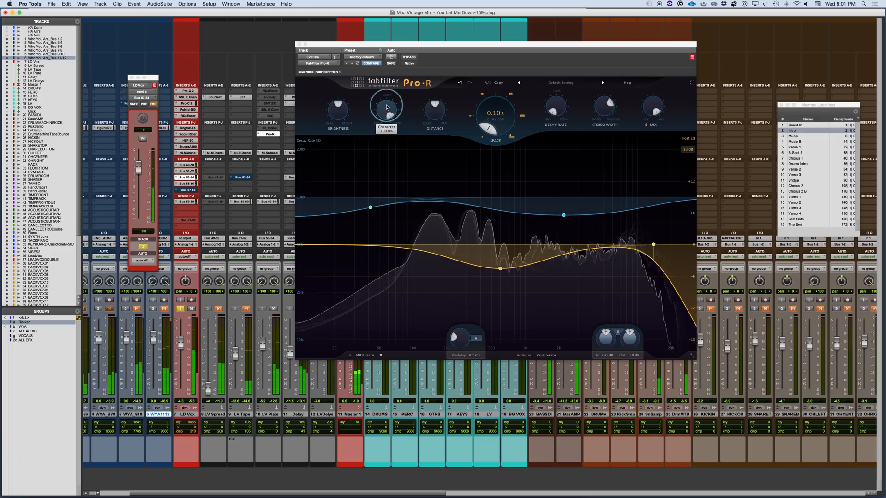
mouse_move(335, 114)
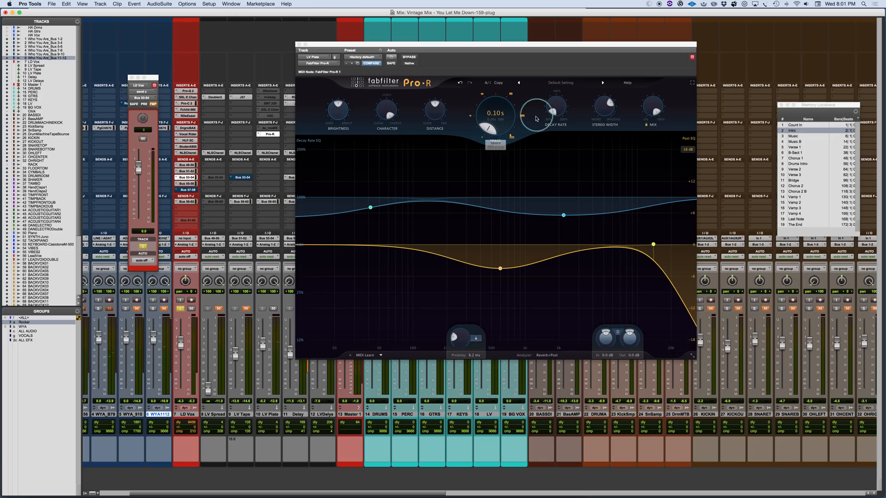
Step: Try the Brightness at 100% during playback and toggle the LV Plate mute to compare the vocal with and without reverb
key("space")
left_click(335, 119)
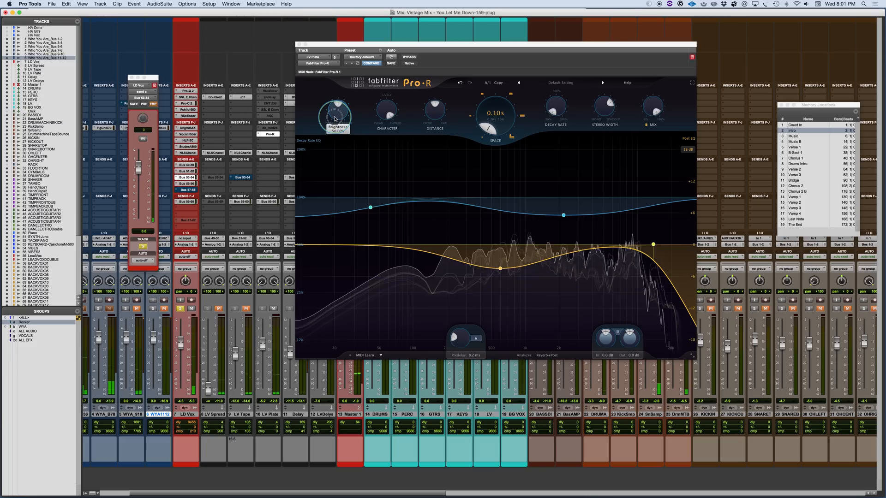
left_click_drag(335, 119, 333, 76)
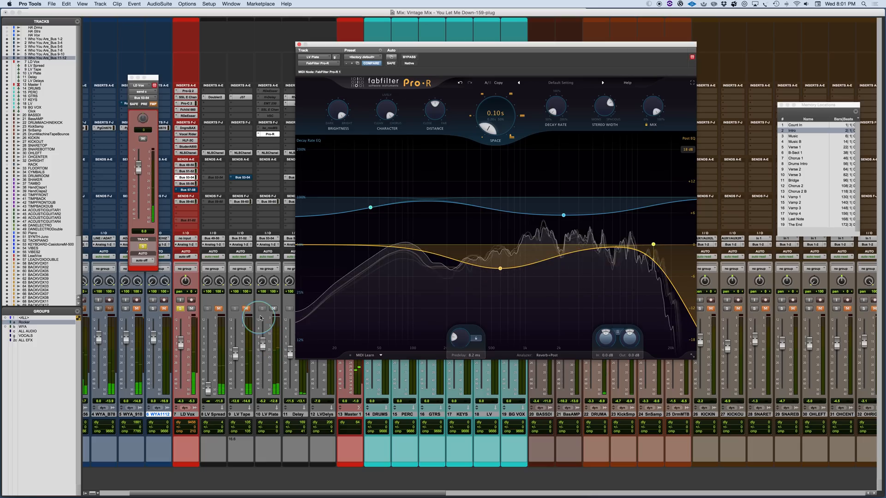
left_click(275, 308)
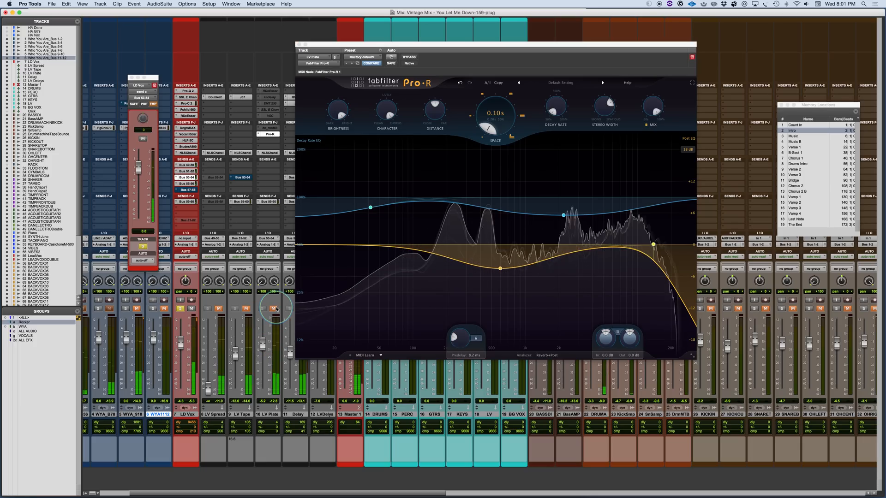
left_click(276, 310)
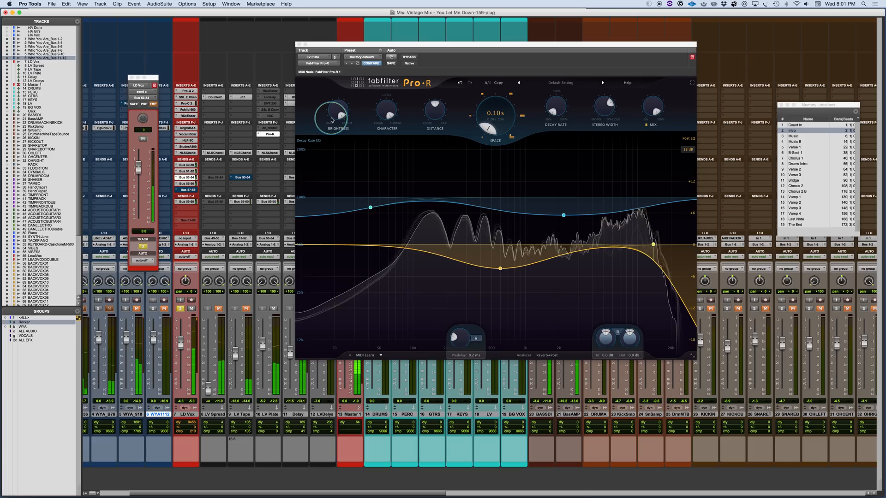
key("space")
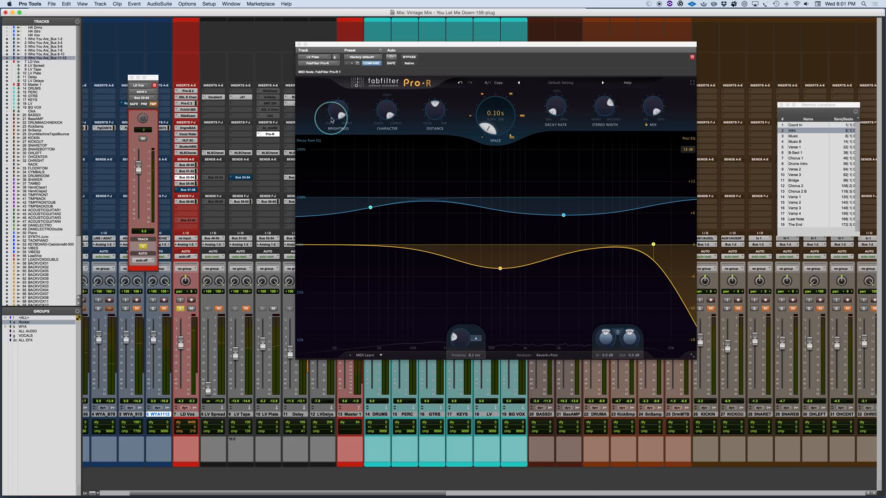
mouse_move(334, 112)
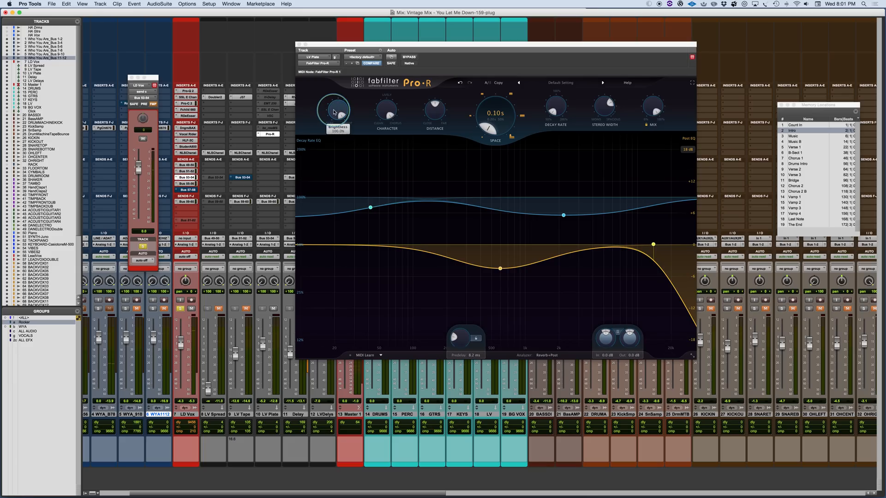
Step: Try the Brightness at 0% during playback and check the result with the LV Plate mute
key("space")
left_click_drag(336, 111, 331, 238)
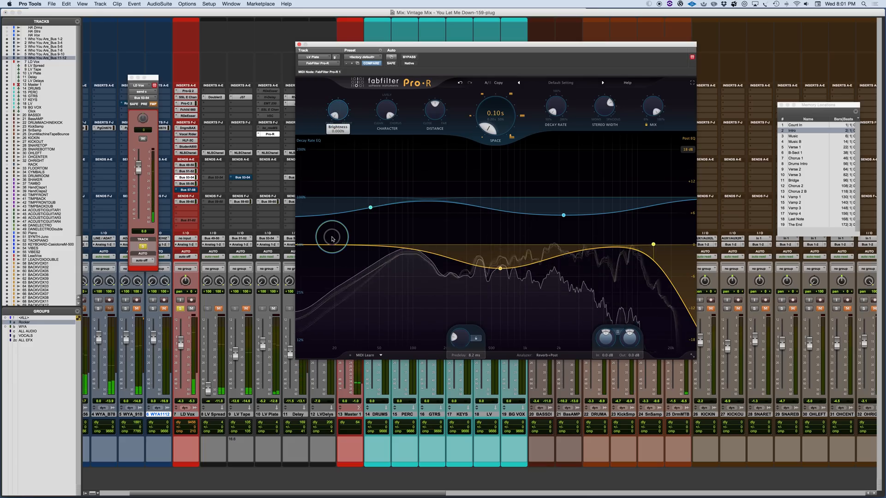
left_click(273, 308)
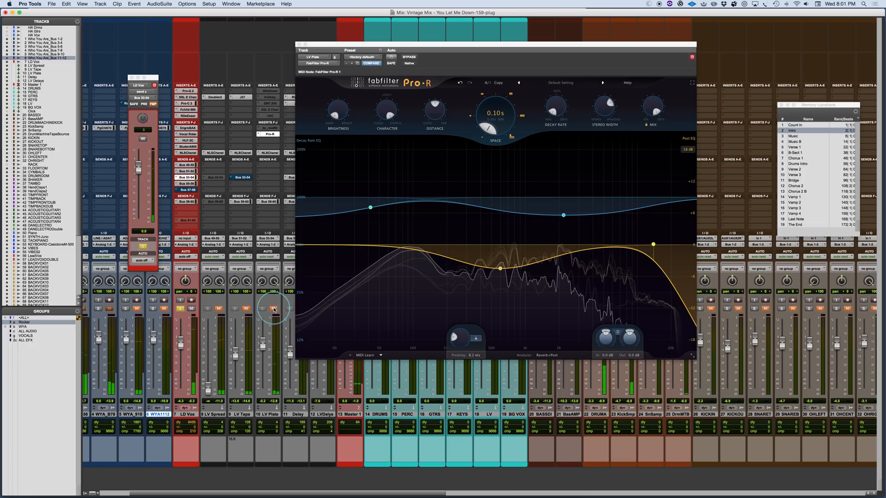
left_click(336, 113)
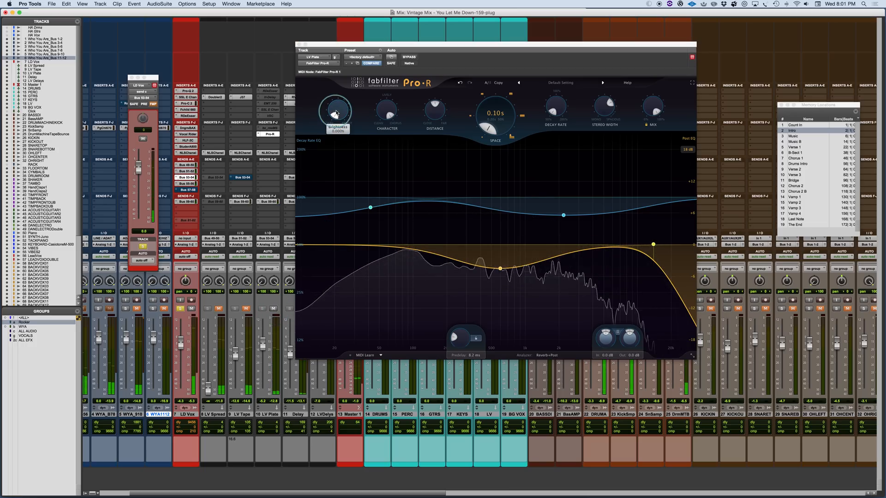
Step: Audition the Stereo Width at minimum, leave it at maximum, and return the Brightness to 50% after comparing it at maximum
left_click(606, 108)
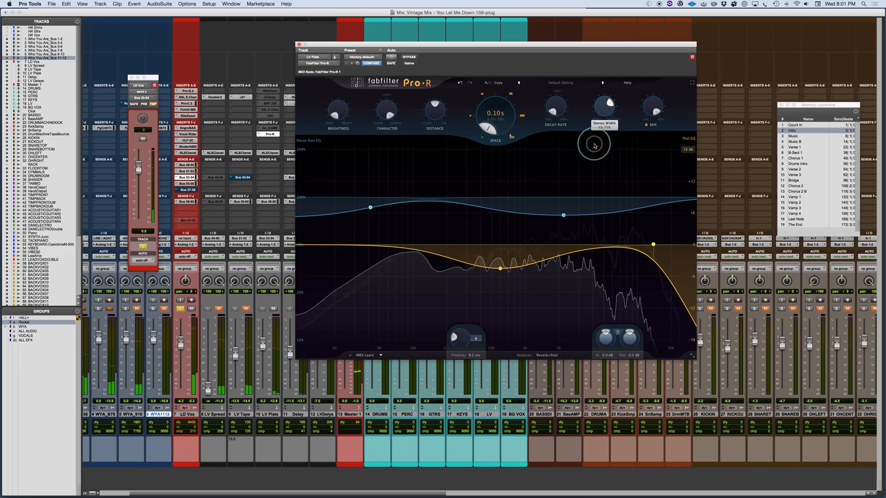
left_click_drag(616, 107, 585, 176)
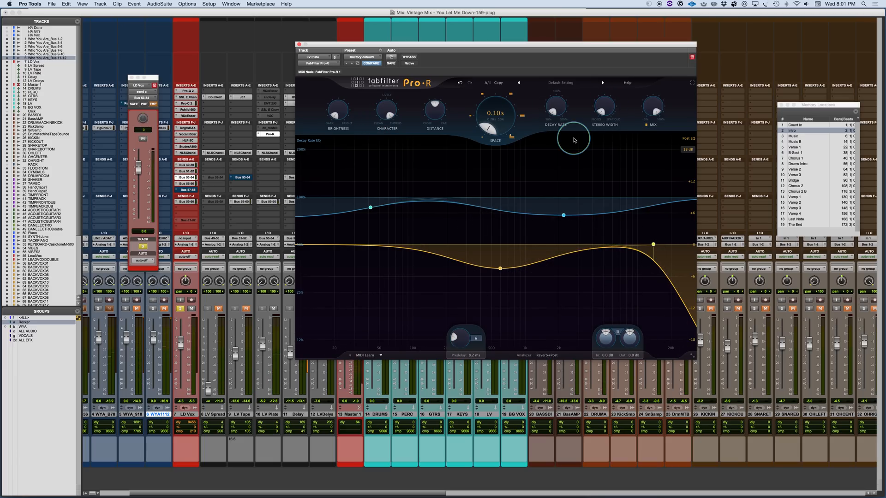
mouse_move(610, 101)
left_click_drag(610, 101, 589, 135)
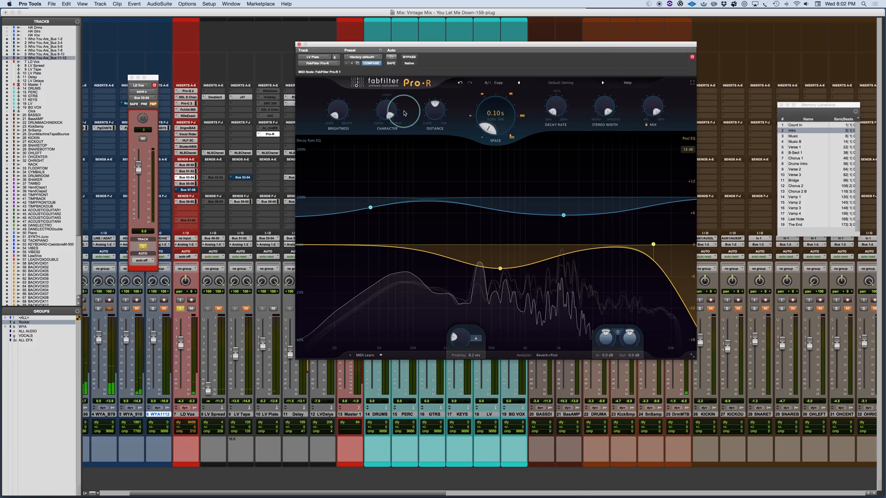
left_click_drag(336, 113, 312, 169)
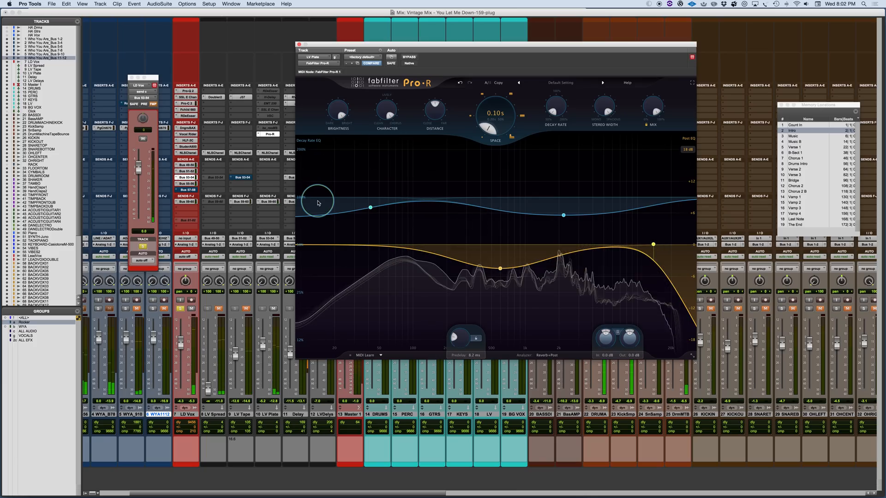
left_click_drag(336, 102, 332, 149)
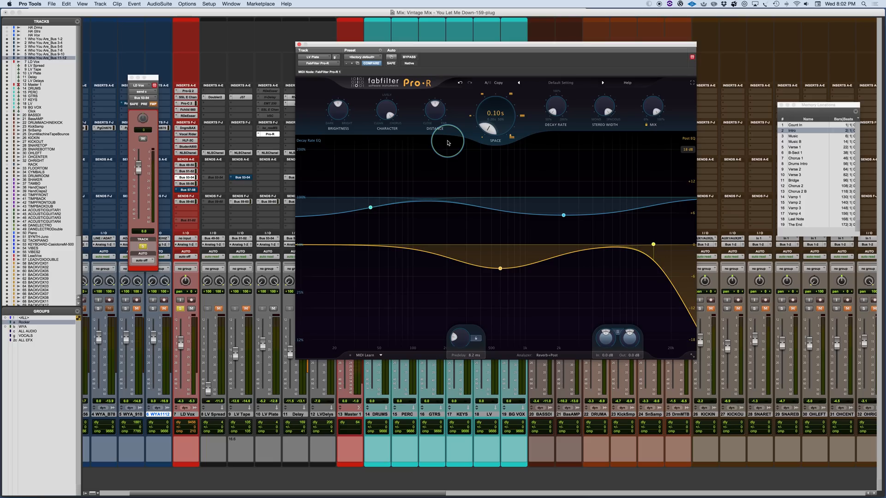
Step: Try a longer 1.71 s Space during playback, lowering the Character and returning it to 100%
mouse_move(493, 131)
left_click_drag(492, 131, 489, 112)
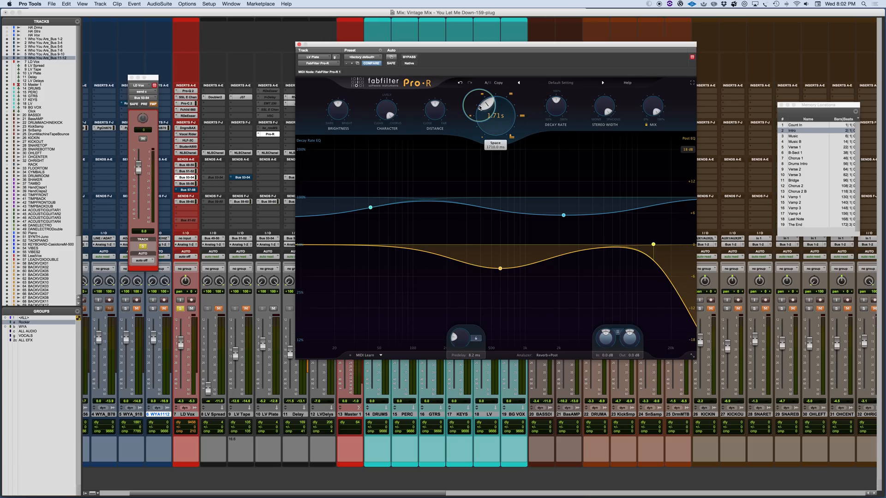
key("space")
left_click_drag(386, 109, 390, 157)
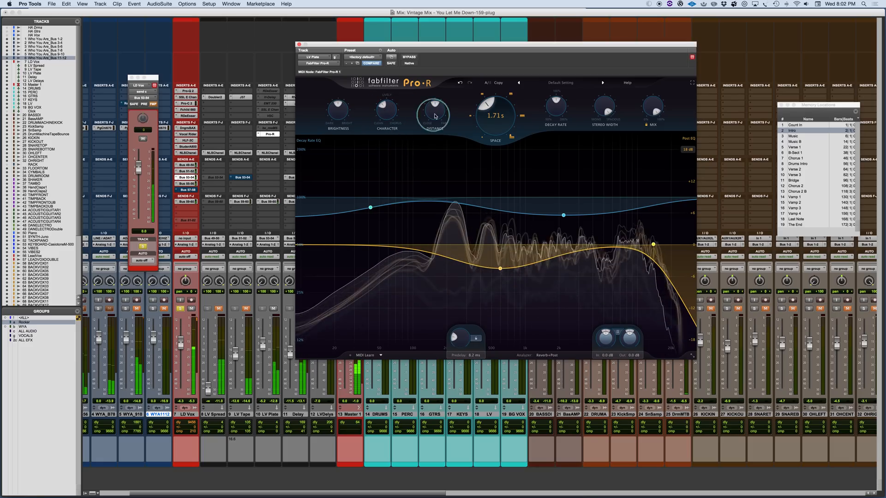
left_click_drag(399, 118, 405, 30)
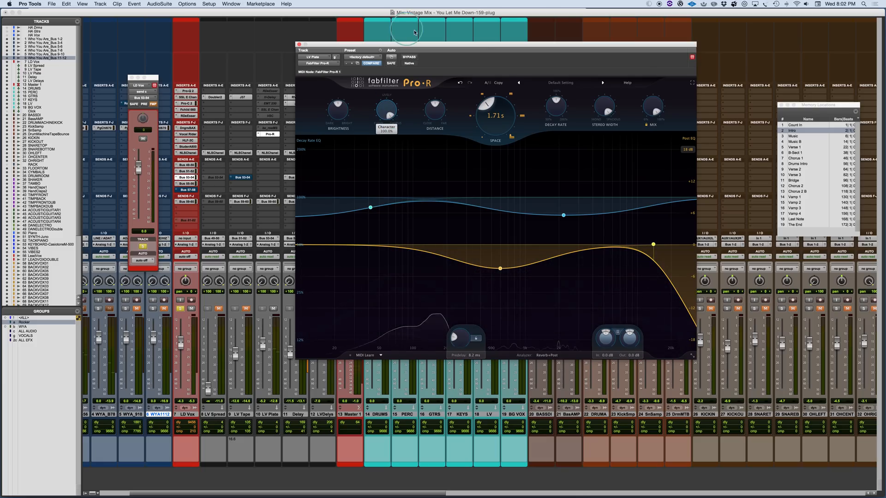
Step: Bring the Space and the Decay Rate down to their minimums for a 0.10 s reverb
left_click_drag(500, 80, 478, 183)
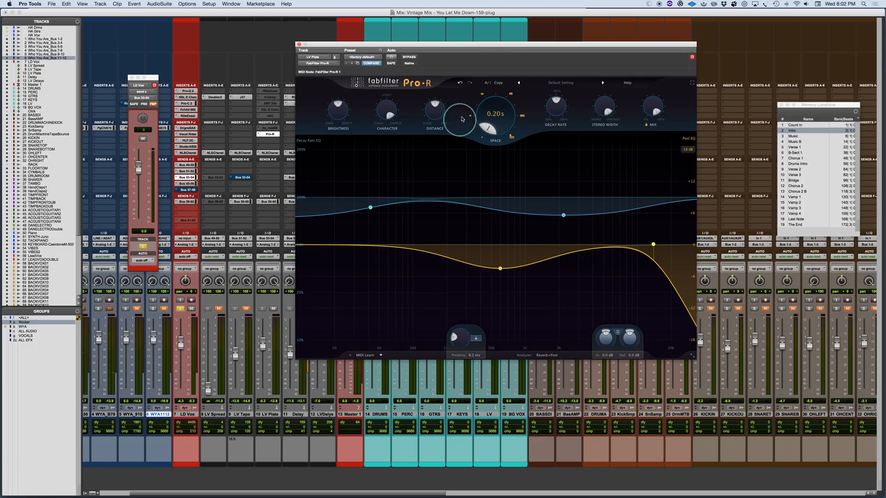
left_click_drag(556, 106, 555, 121)
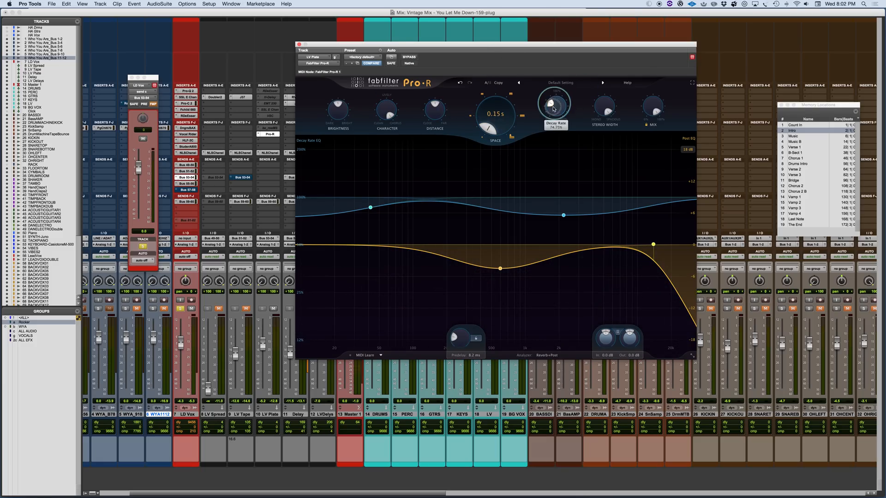
left_click_drag(441, 118, 437, 104)
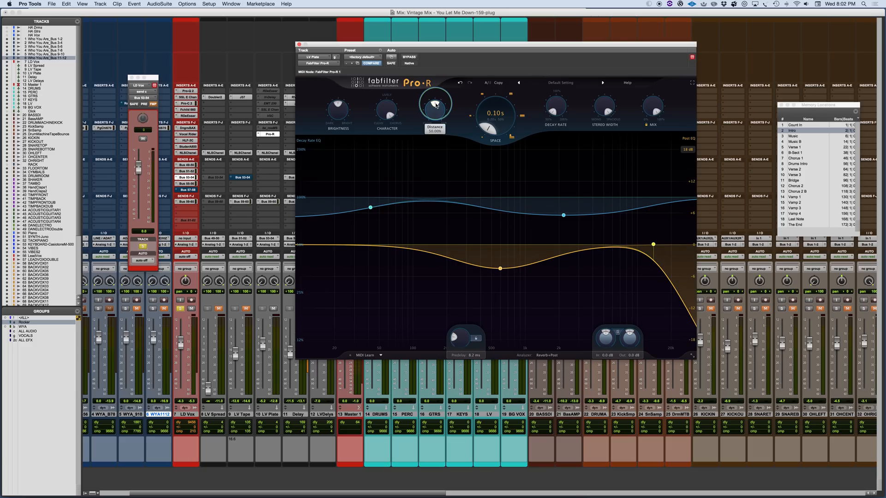
Step: Compare the Distance at 0% and 100% during playback, leave it at 100%, and raise the LV Plate fader slightly
key("space")
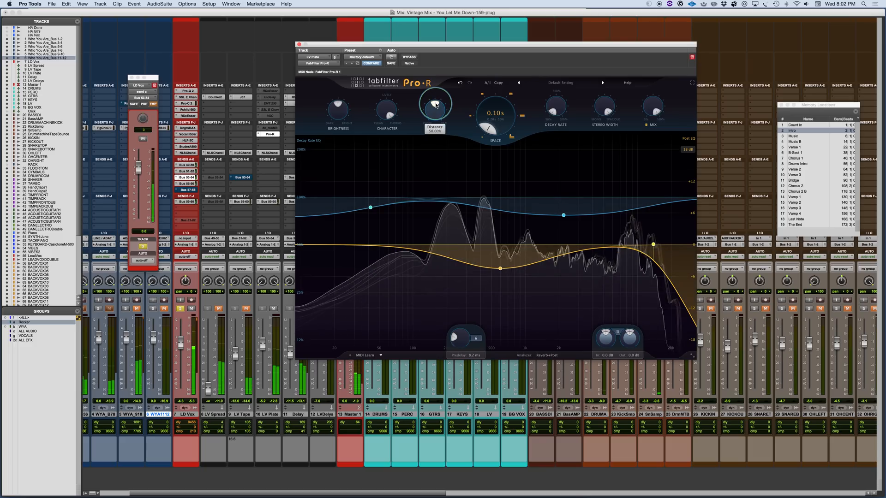
left_click_drag(436, 105, 428, 148)
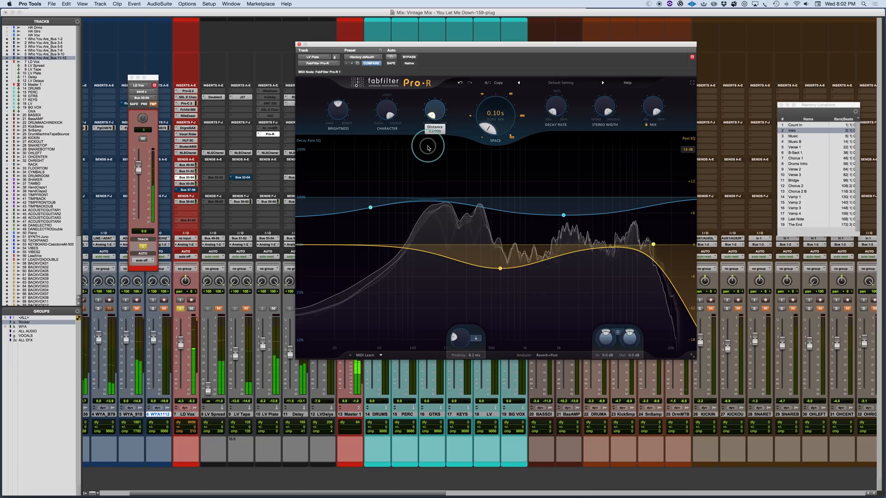
mouse_move(428, 148)
left_mouse_down()
mouse_move(438, 79)
mouse_move(424, 147)
left_mouse_up()
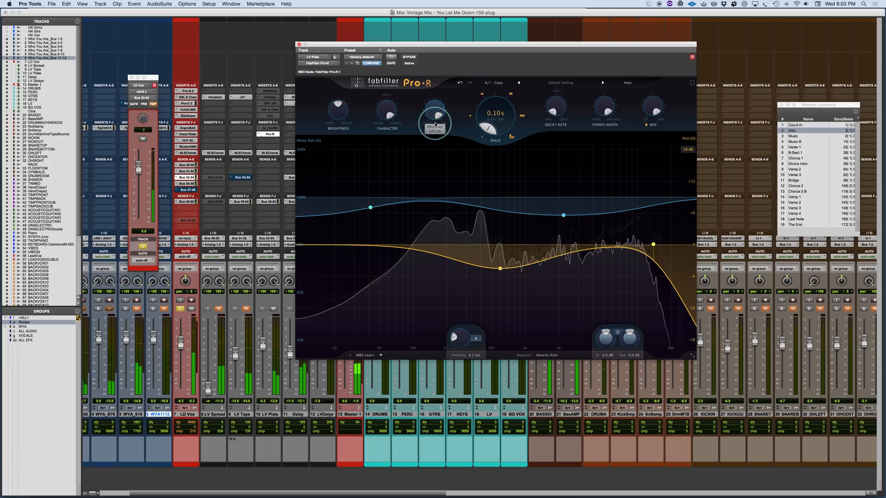
left_click_drag(437, 119, 421, 146)
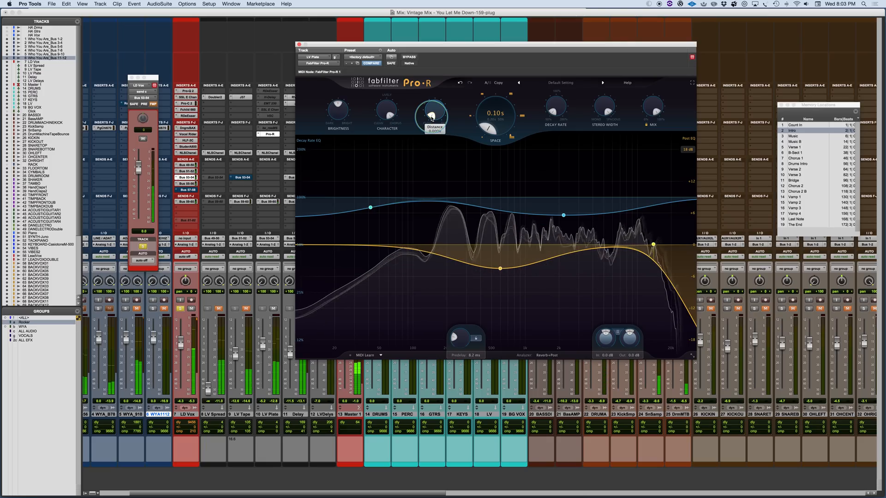
left_click_drag(431, 117, 412, 142)
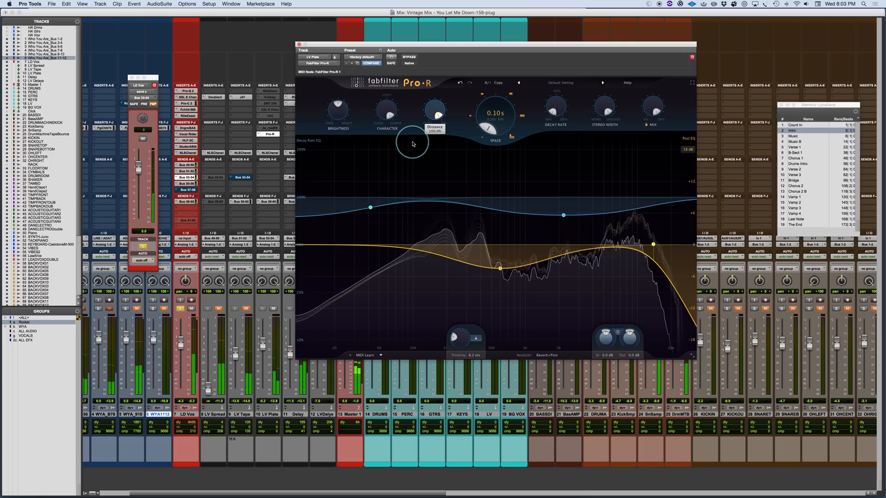
left_click_drag(263, 343, 263, 340)
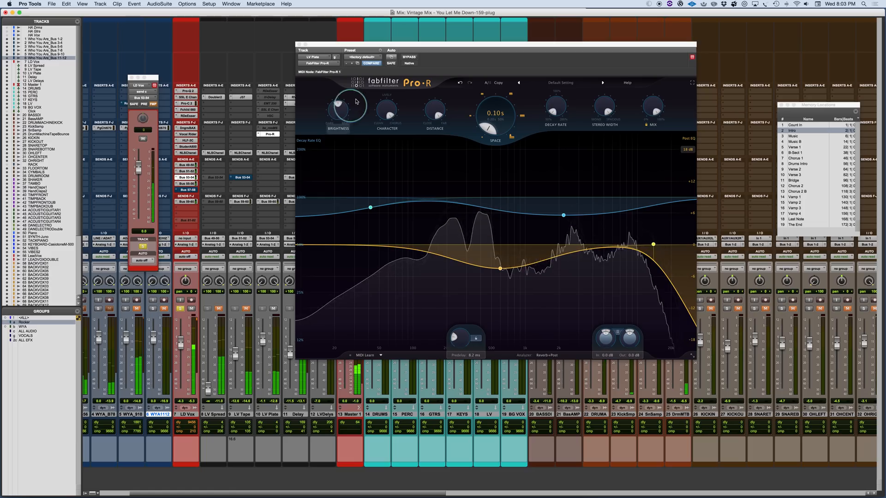
Step: Set the Brightness to 100%, toggle the LV Plate mute to compare the vocal with and without reverb, and stop playback
left_click_drag(342, 114, 342, 99)
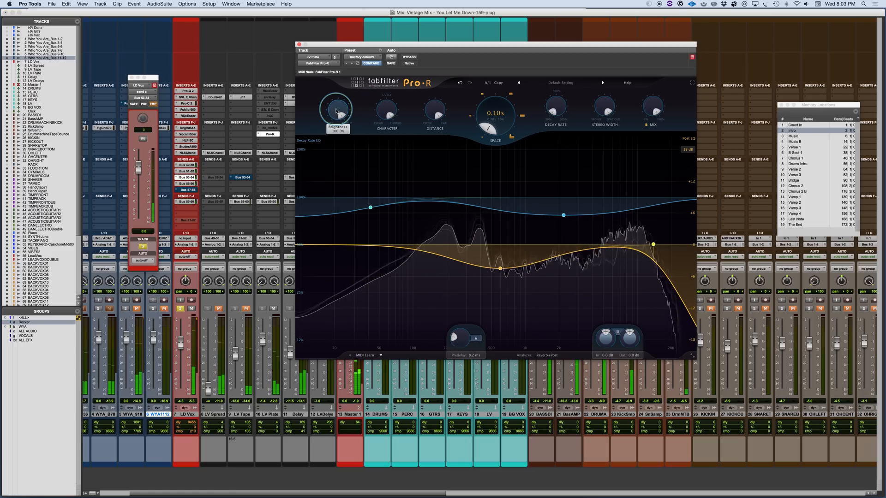
left_click(274, 308)
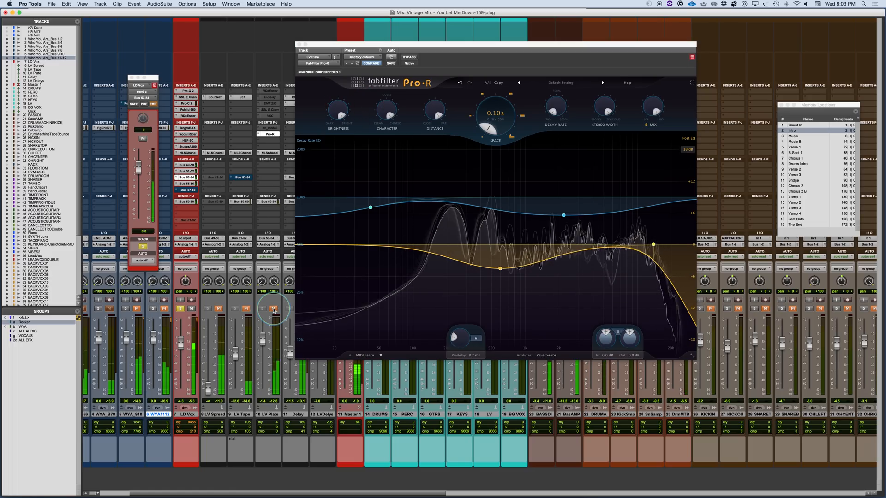
left_click(274, 308)
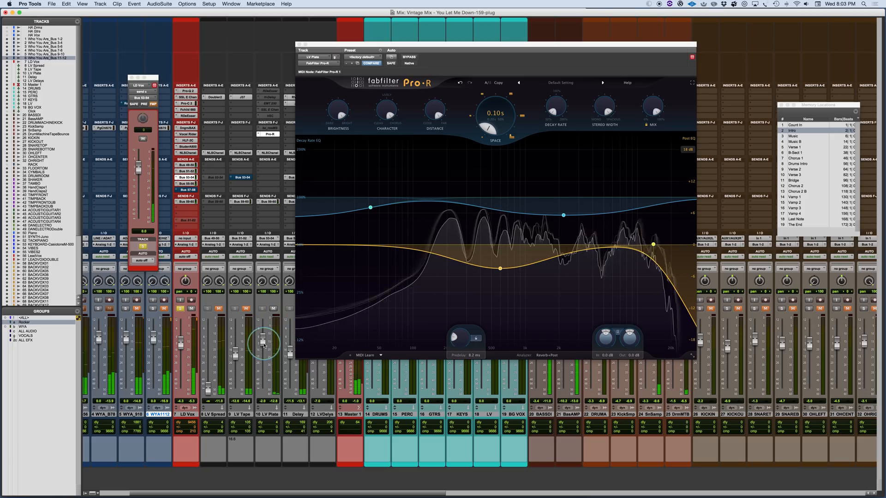
key("space")
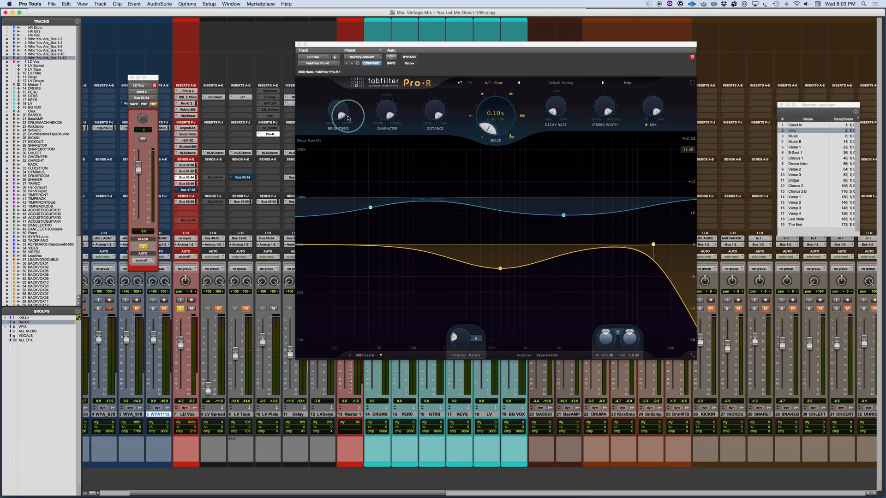
Step: Unsolo the lead vocal, play the full mix, lower the LV Plate fader slightly, and toggle its mute to compare the reverb
mouse_move(337, 115)
left_click_drag(336, 109, 344, 74)
left_click(182, 310)
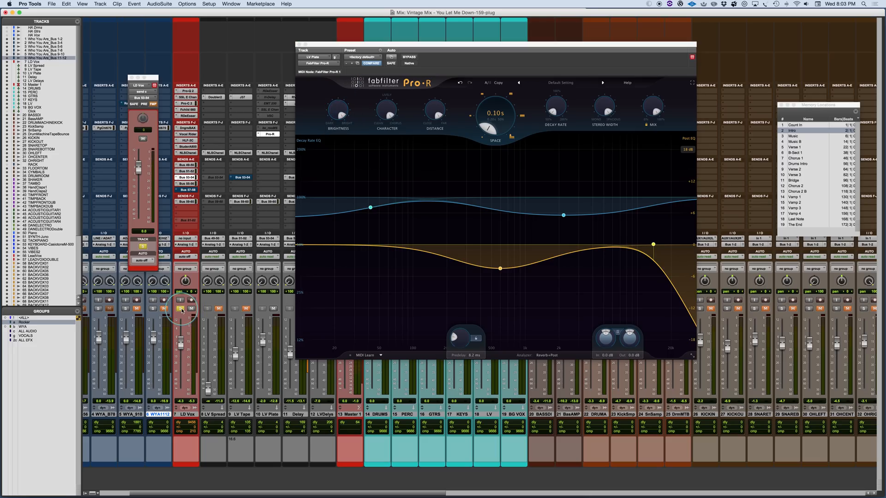
key("space")
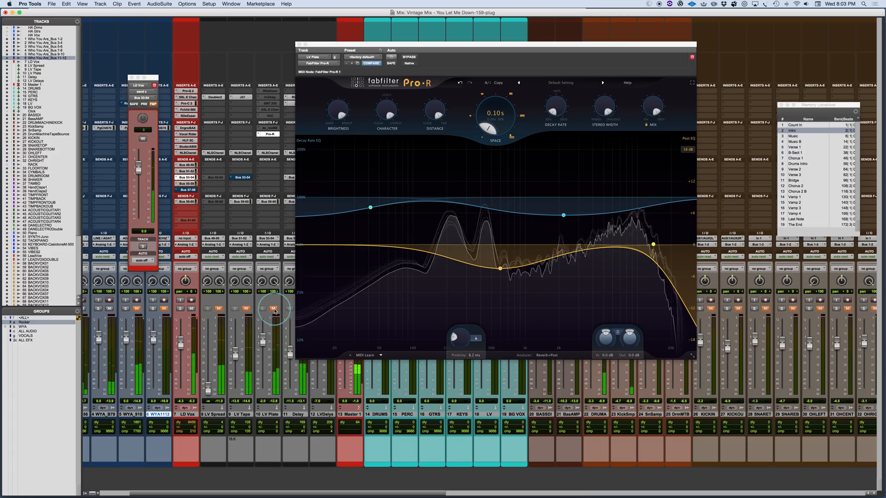
left_click_drag(263, 341, 266, 349)
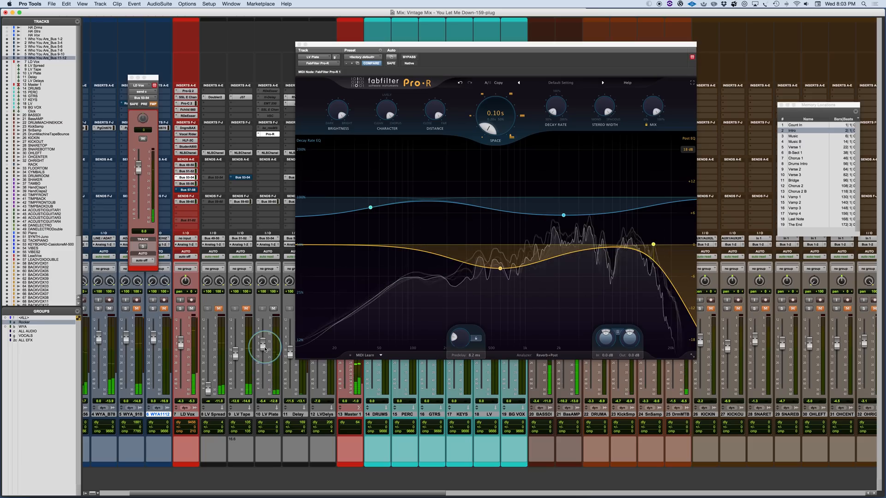
left_click(274, 308)
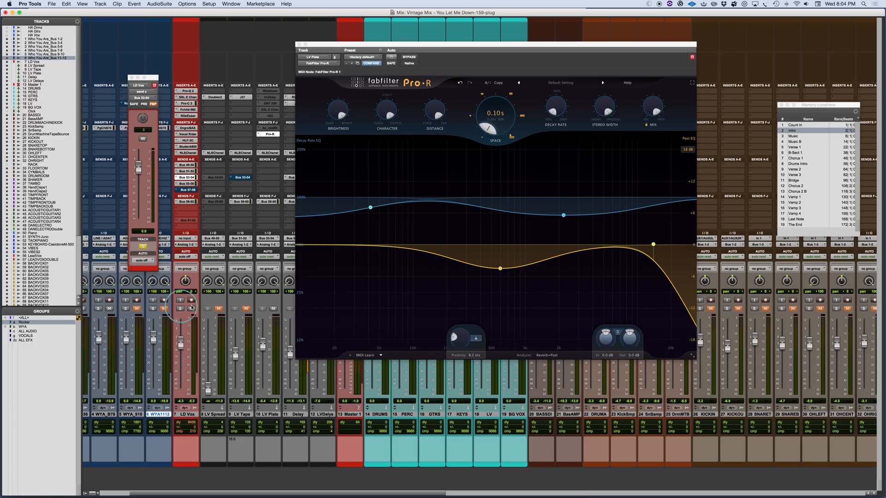
Step: Raise the Space to 0.84 s and reset the Brightness, Character and Distance, with Brightness and Distance at 50%
left_click(389, 204)
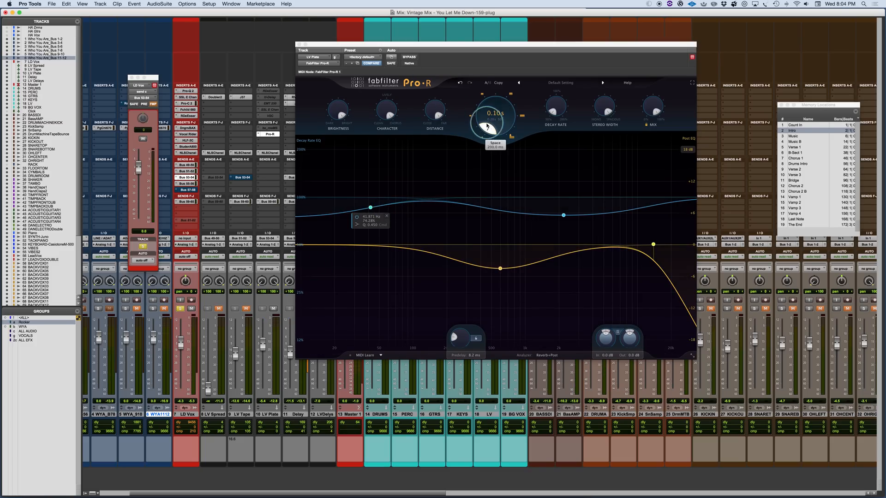
left_click_drag(489, 128, 479, 91)
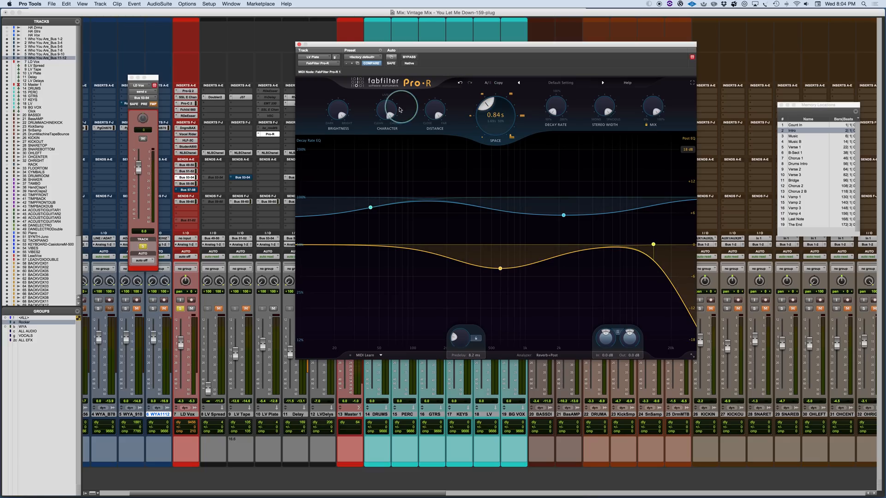
double_click(342, 114)
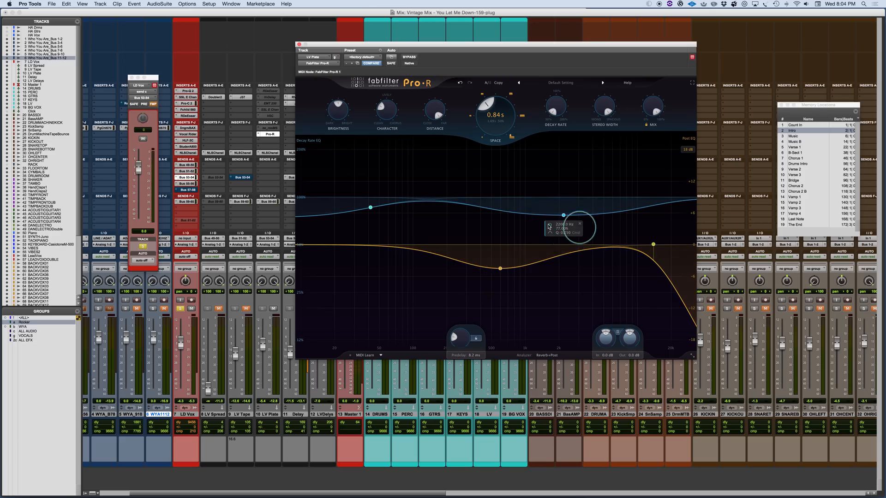
left_click_drag(436, 110, 435, 118)
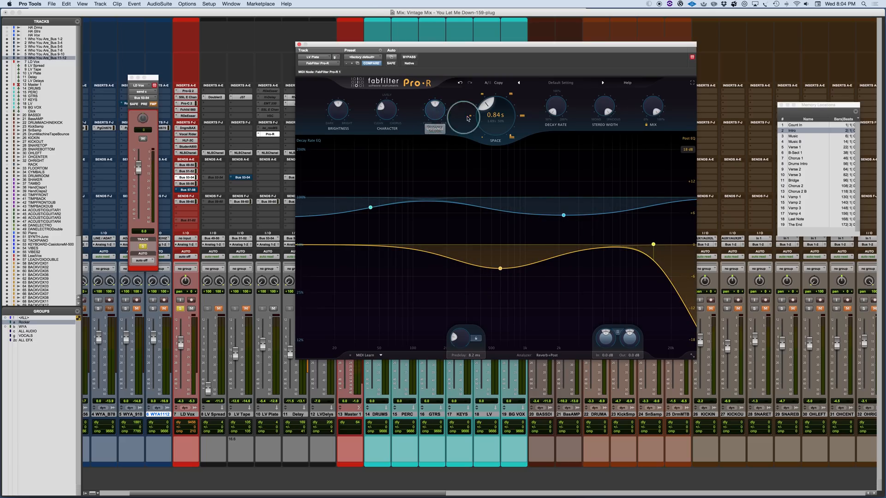
Step: Start playback, reset the Decay Rate to 100%, and lengthen the Space to 1.84 s
key("space")
left_click(549, 108, "alt")
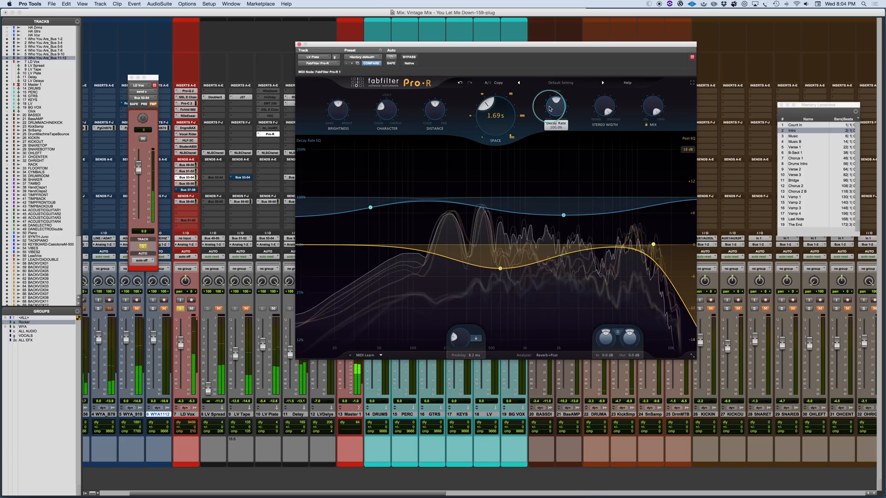
left_click_drag(482, 113, 482, 111)
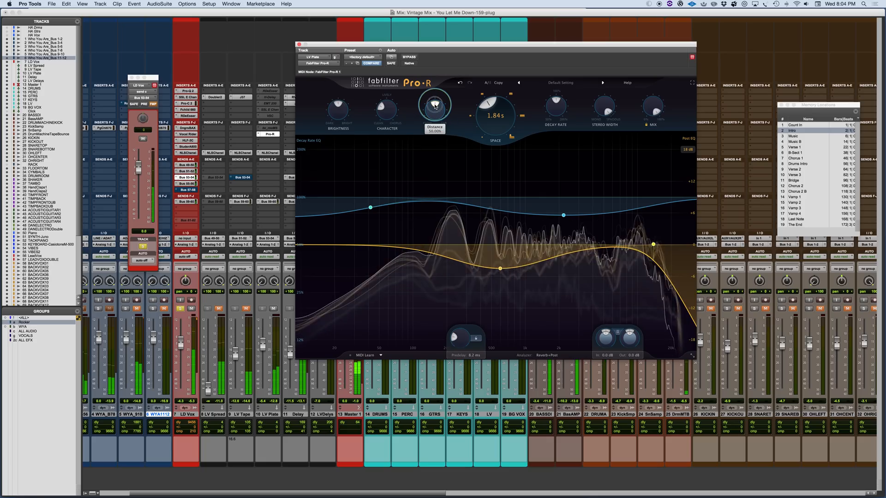
Step: Lower the Distance to 0% during playback and raise the LV Plate fader slightly to hear the close reverb
left_click_drag(434, 106, 430, 144)
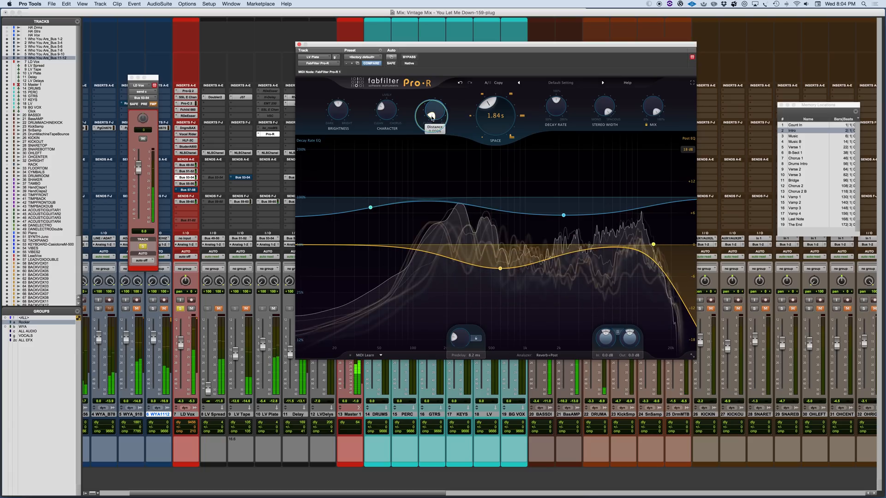
left_click(264, 347)
left_click_drag(265, 347, 267, 343)
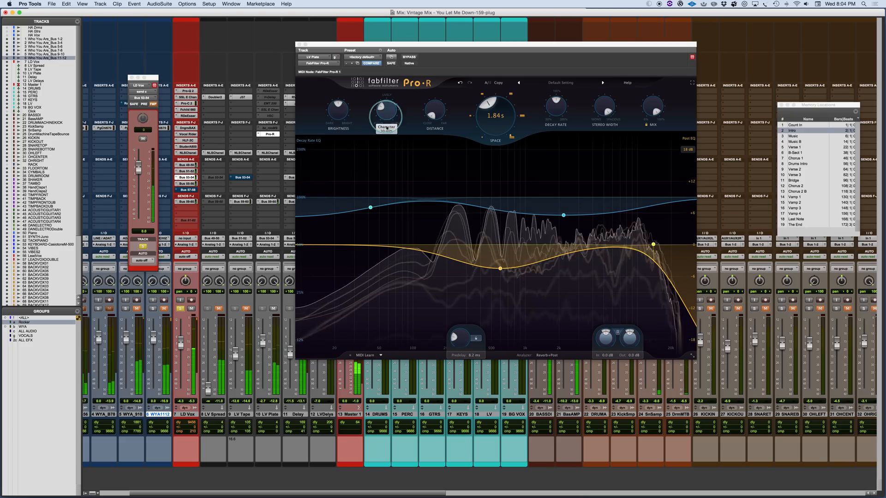
left_click_drag(262, 342, 262, 343)
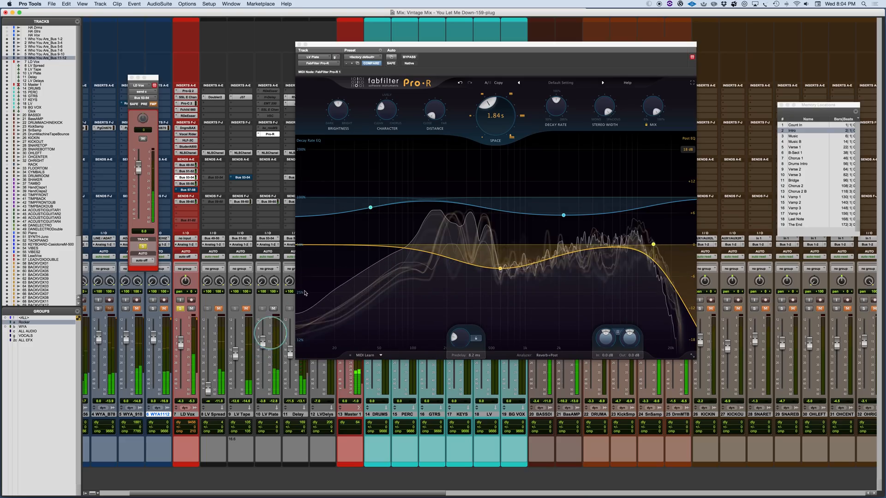
Step: Raise the Distance from 0% to 100% during playback, try a lower setting, and return it to 100%
mouse_move(432, 117)
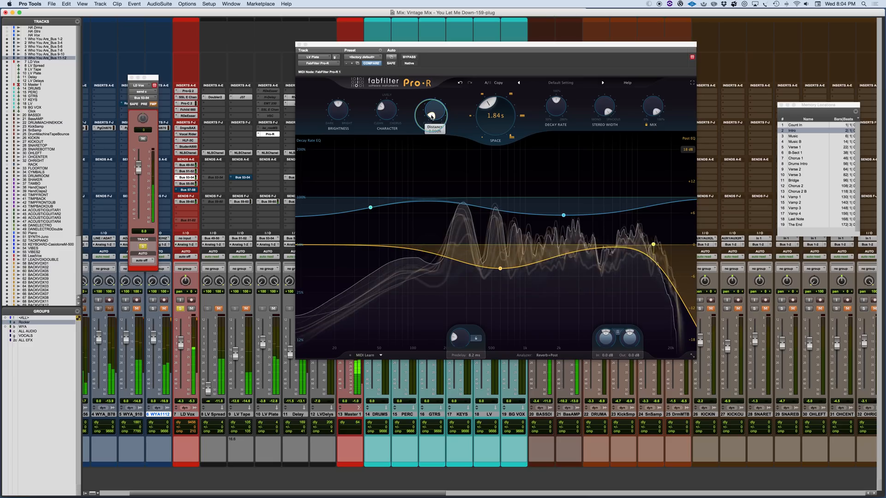
left_click_drag(432, 117, 438, 128)
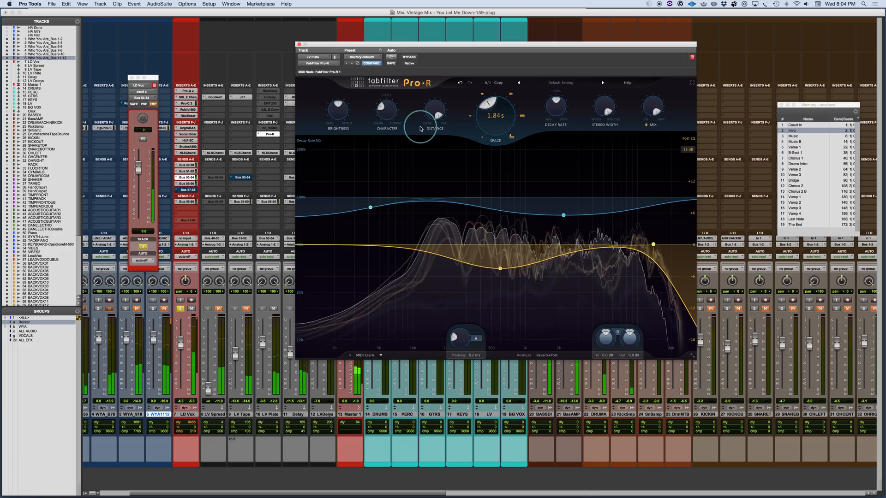
mouse_move(426, 111)
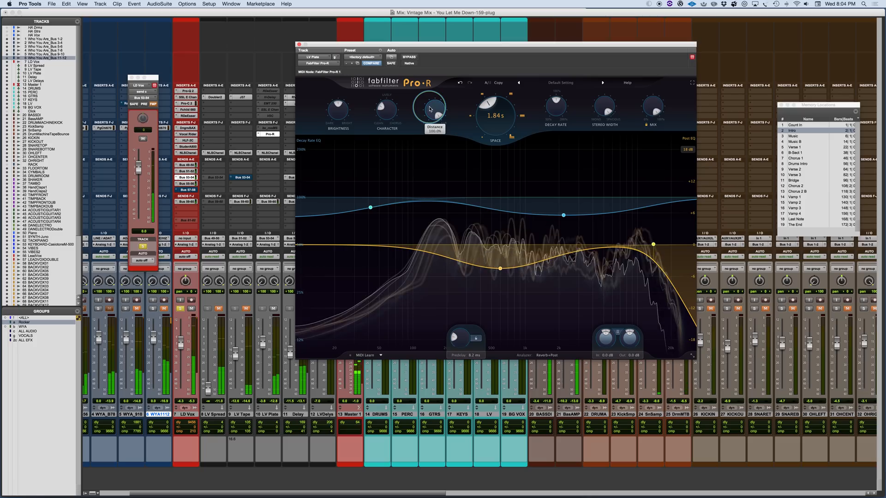
left_click_drag(429, 111, 423, 146)
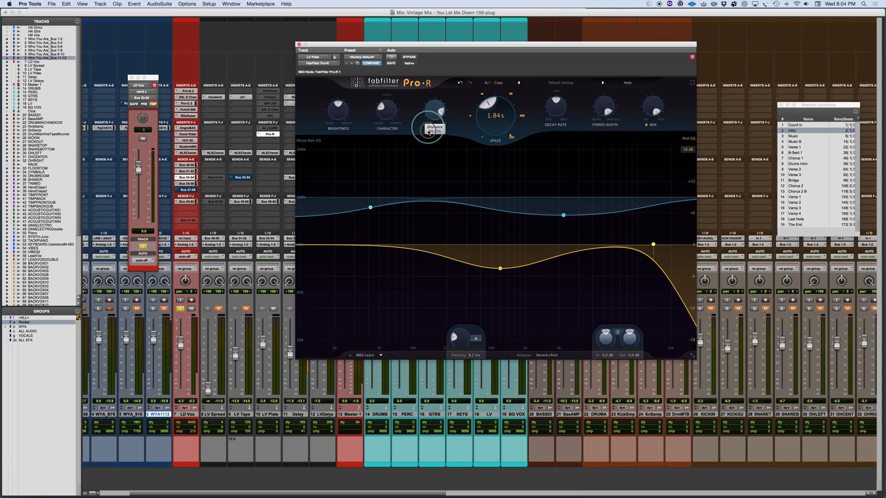
left_click_drag(431, 143, 429, 118)
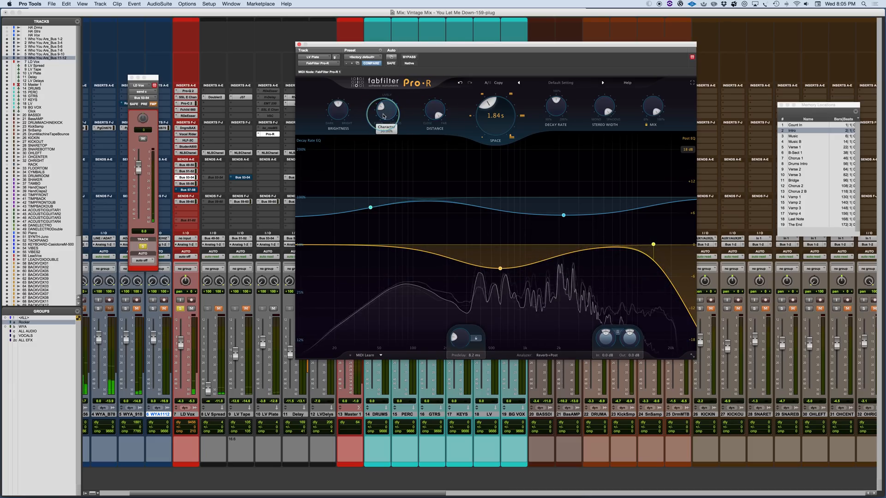
Step: Compare the Character near its minimum and at 100% during playback, leaving it at a low setting
left_click_drag(383, 116, 381, 134)
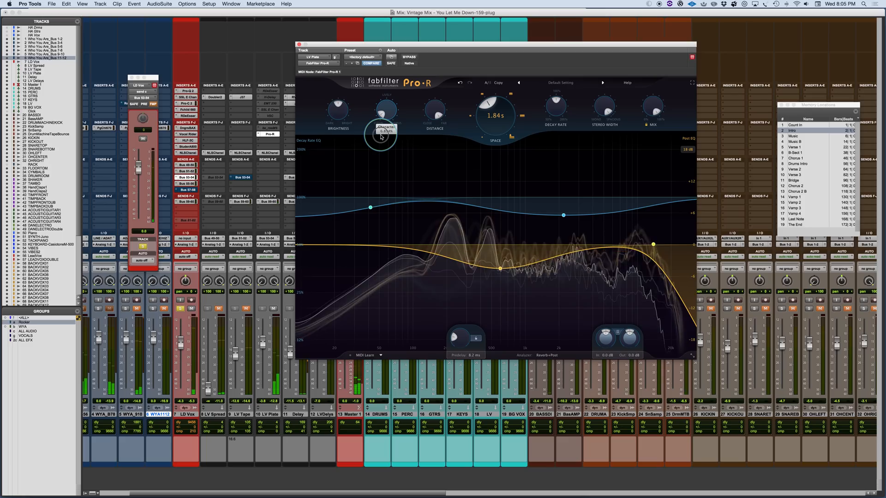
left_click_drag(381, 136, 409, 63)
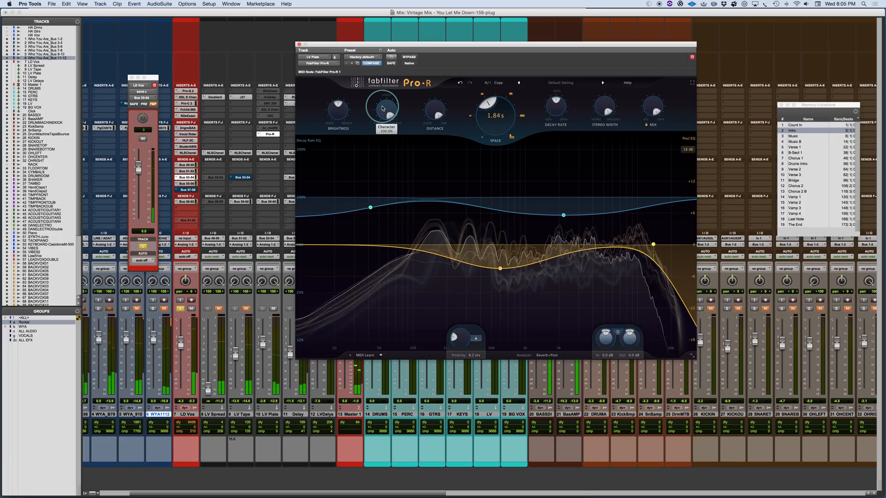
mouse_move(381, 110)
left_mouse_down()
mouse_move(367, 162)
mouse_move(382, 111)
left_mouse_up()
mouse_move(383, 113)
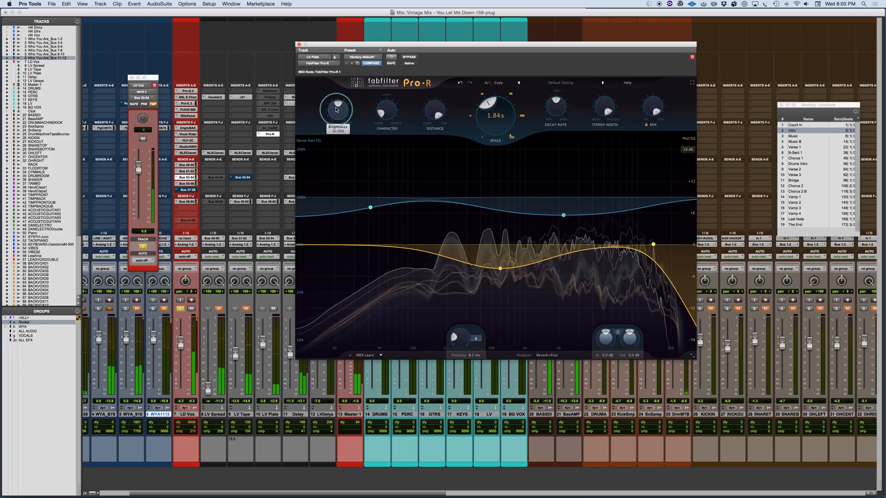
Step: Lower the Brightness and narrow the Stereo Width during playback, then toggle the LV Plate mute to compare the reverb
left_click_drag(335, 106, 334, 113)
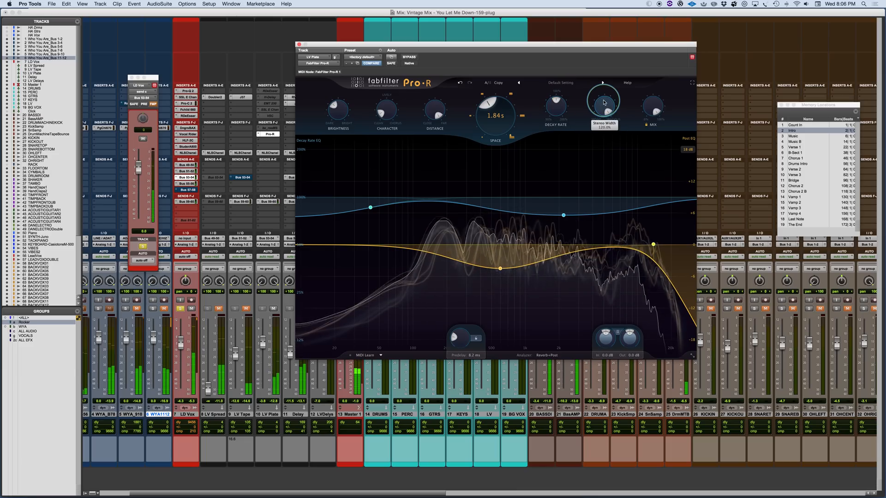
mouse_move(604, 103)
left_mouse_down()
mouse_move(601, 155)
mouse_move(591, 116)
left_mouse_up()
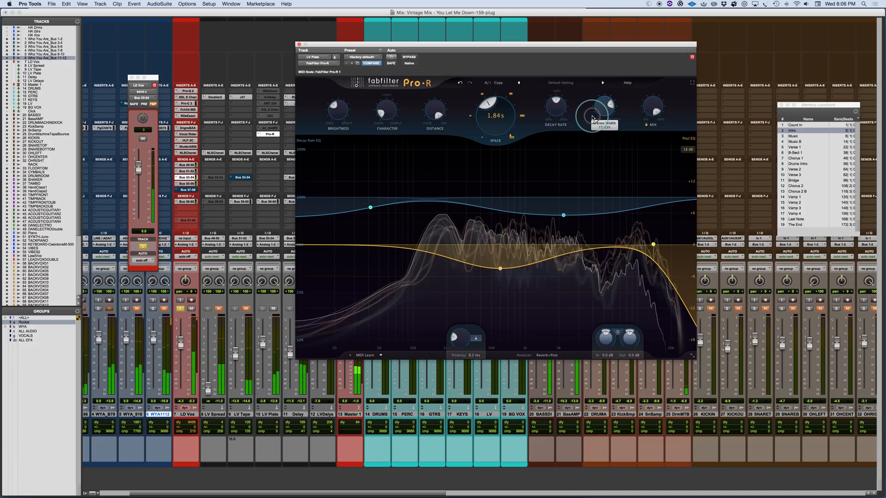
left_click_drag(592, 117, 592, 117)
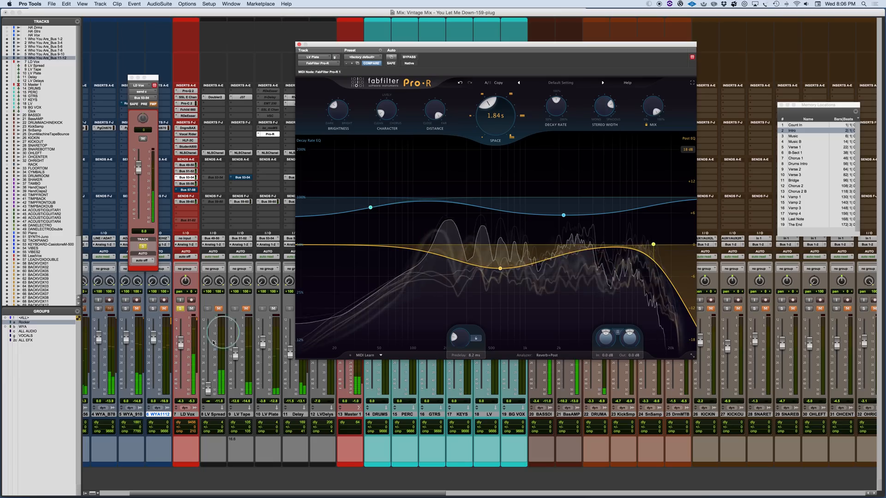
left_click(275, 310)
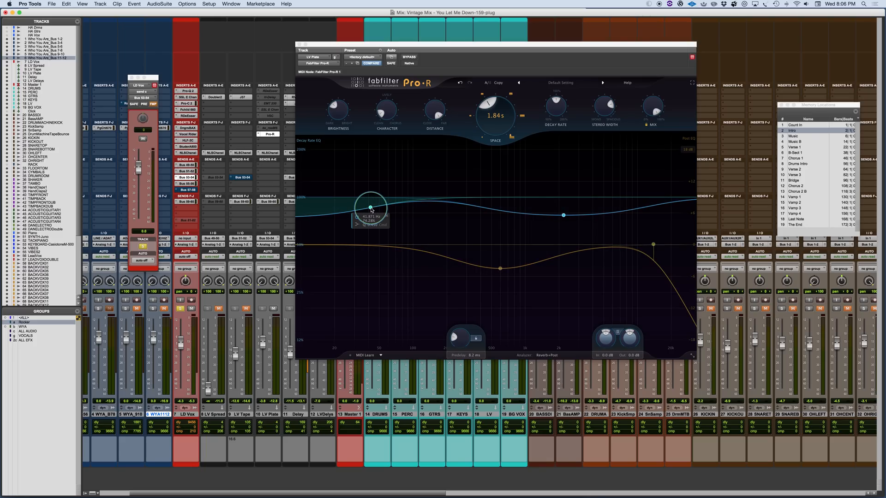
Step: Try the low shelf of the Decay Rate EQ at 200% around 329 Hz, then pull it well below 100% to shorten the lows
key("space")
left_click_drag(372, 210, 471, 120)
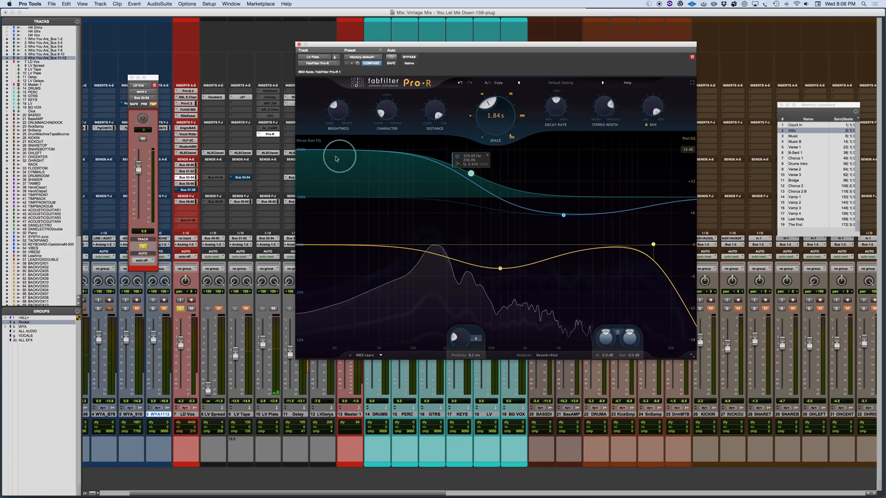
left_click_drag(470, 175, 455, 283)
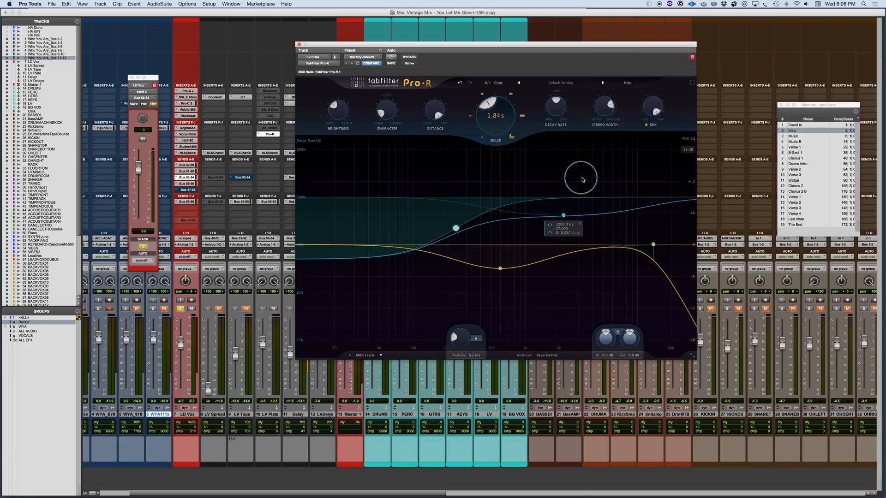
Step: Raise the Decay Rate EQ's mid bell above 100% near 1.2 kHz and add a high shelf that shortens the high-frequency decay
left_click_drag(564, 216, 533, 172)
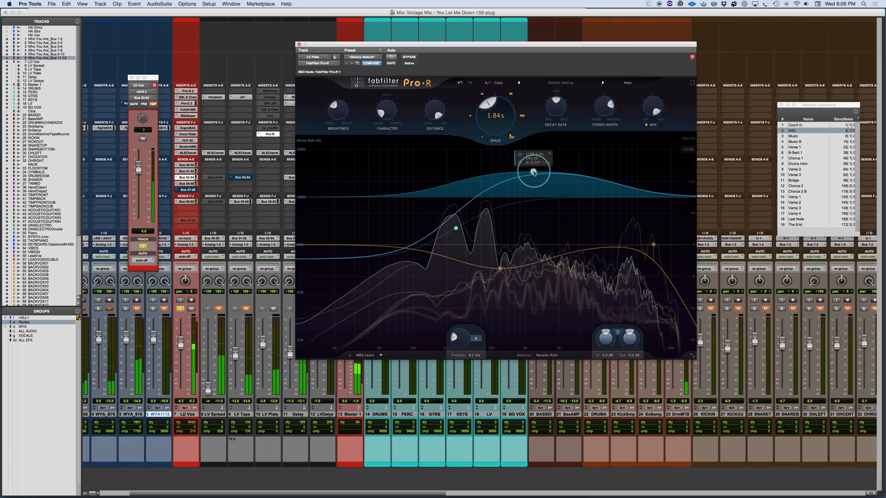
mouse_move(535, 173)
left_mouse_down()
mouse_move(497, 166)
mouse_move(544, 165)
mouse_move(533, 163)
left_mouse_up()
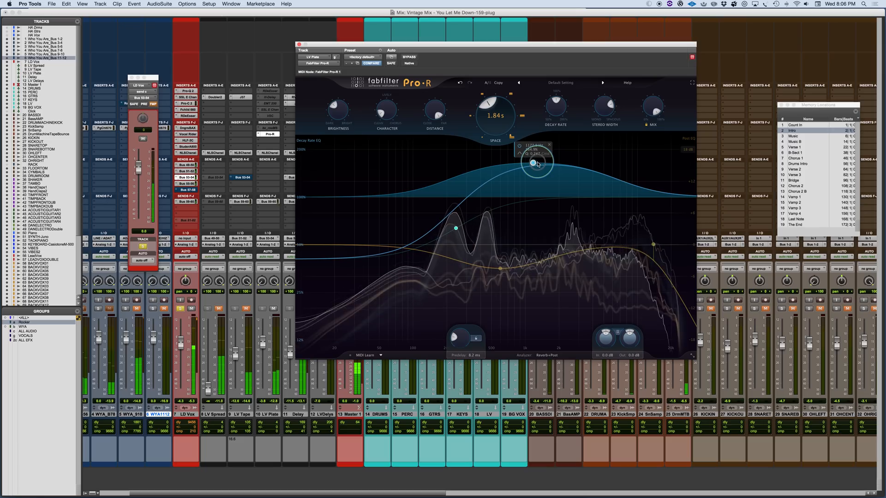
left_click_drag(691, 198, 691, 211)
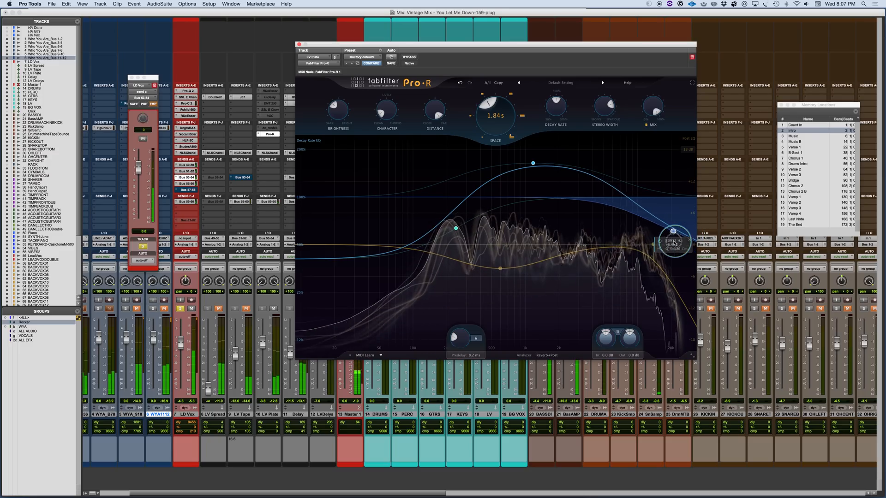
left_click_drag(653, 257, 609, 234)
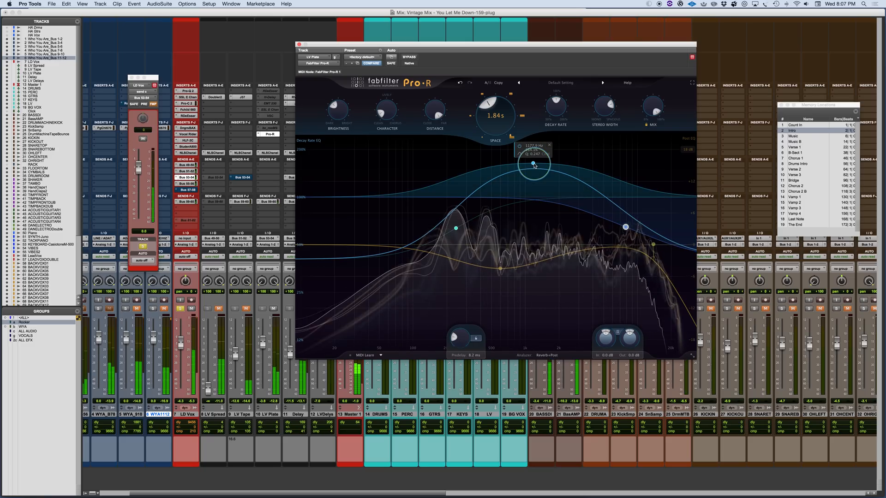
Step: Push the mid decay bell to 200% at a slightly higher frequency, and bring the low and high decay shelves back to nearly 100%
left_click_drag(533, 165, 537, 139)
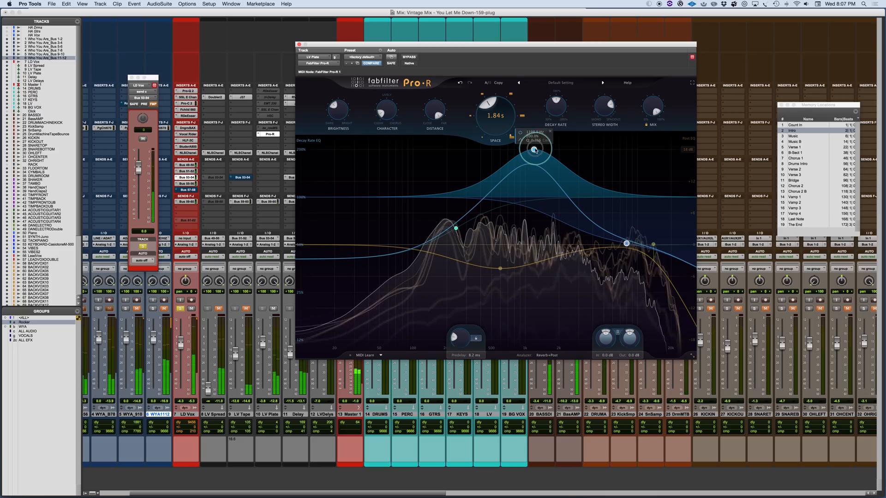
left_click_drag(530, 152, 553, 145)
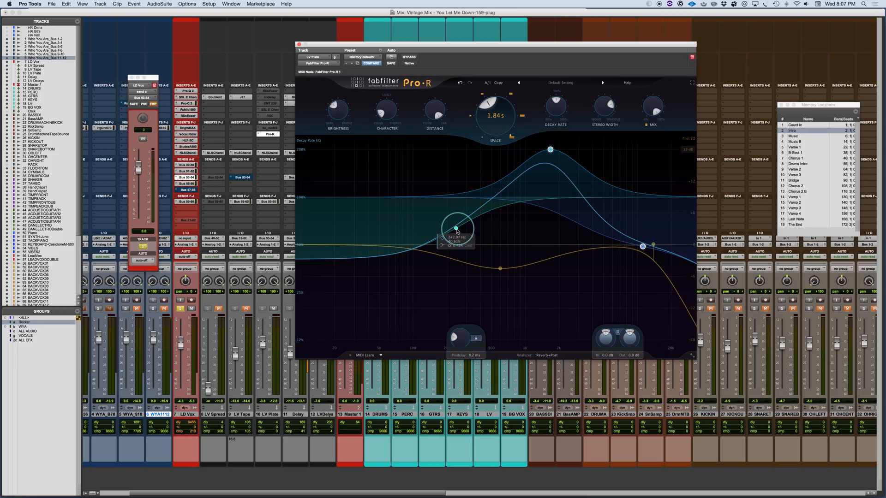
key("space")
left_click_drag(455, 228, 451, 172)
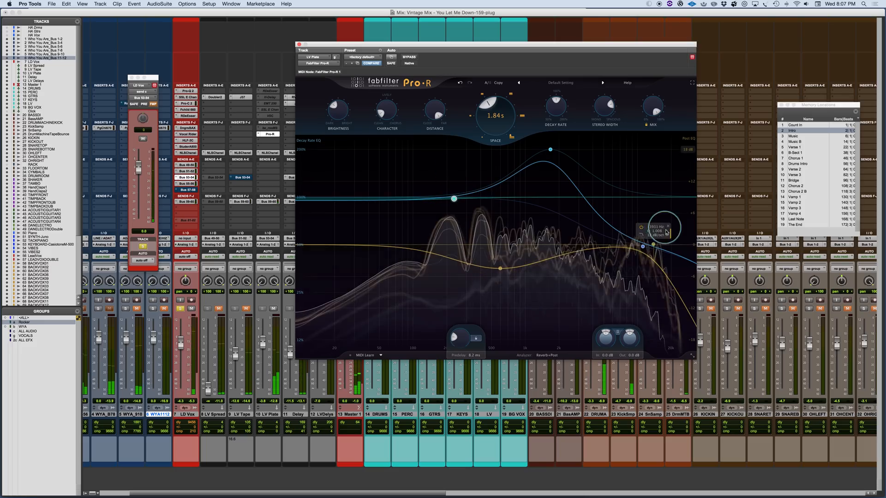
left_click_drag(644, 247, 633, 200)
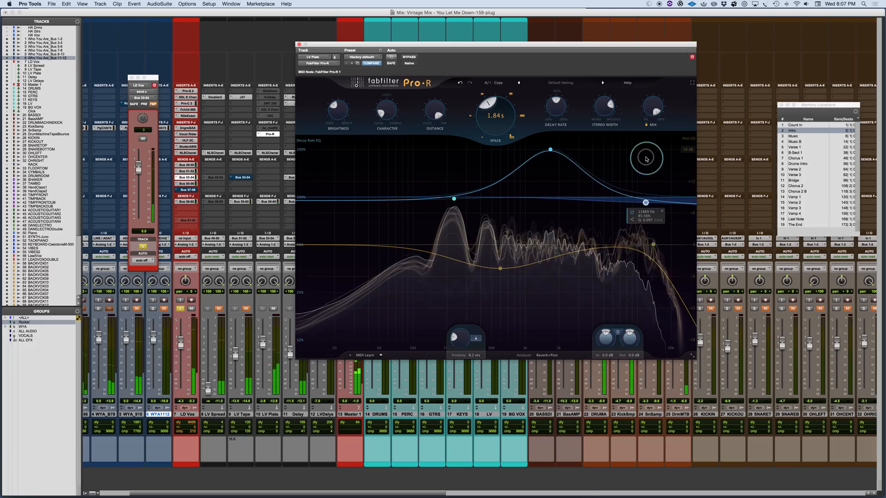
Step: Flatten the mid decay bell to nearly 100% and raise the high decay shelf to 200% around 625 Hz
left_click_drag(549, 150, 544, 199)
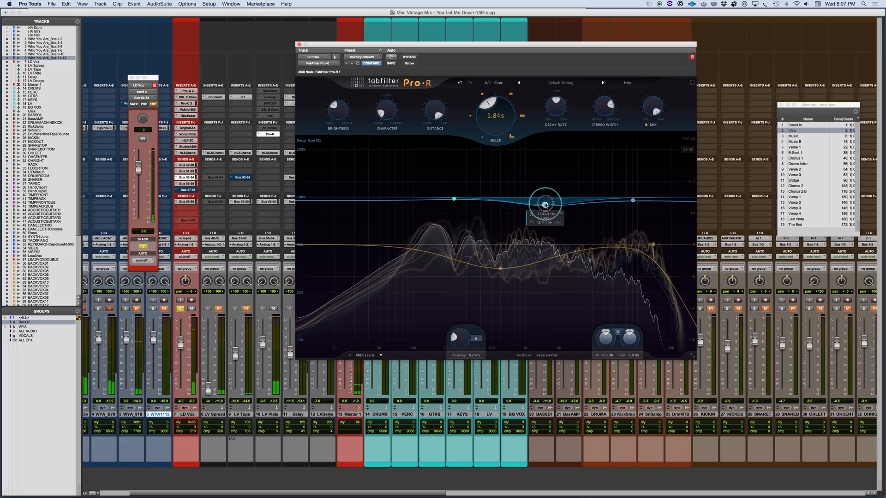
left_click_drag(633, 201, 558, 128)
left_click_drag(559, 173, 511, 160)
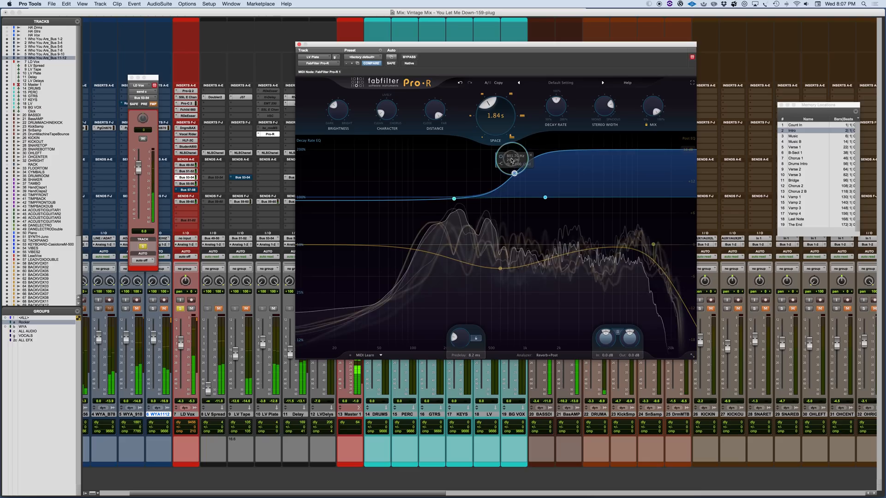
Step: Try shortening the lows with the low decay shelf, then bring both decay shelves back to about 100%
left_click_drag(454, 199, 475, 202)
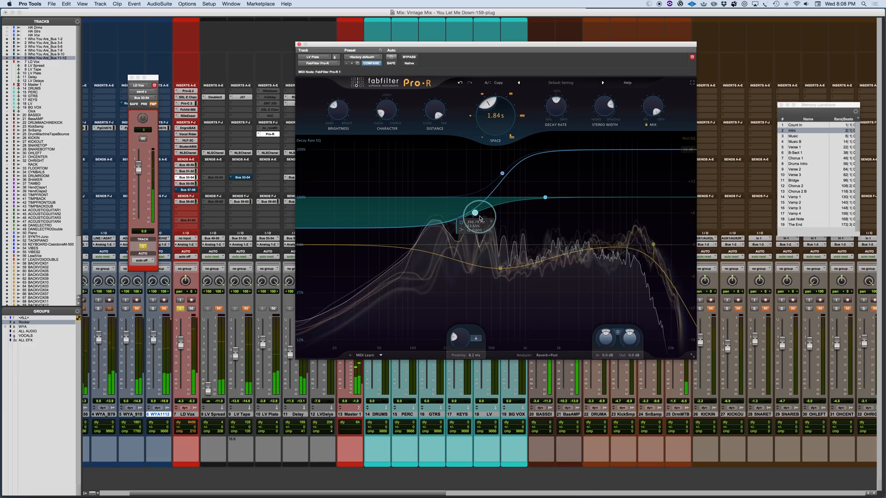
left_click_drag(475, 214, 469, 197)
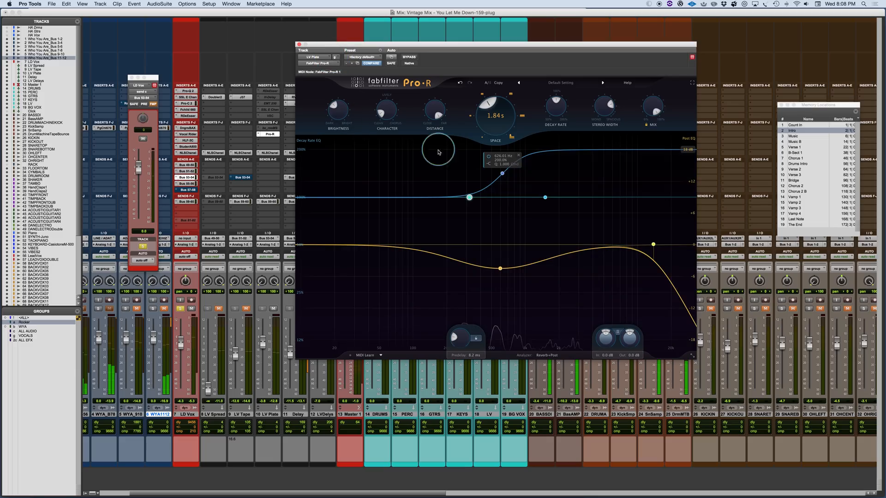
left_click_drag(502, 173, 502, 189)
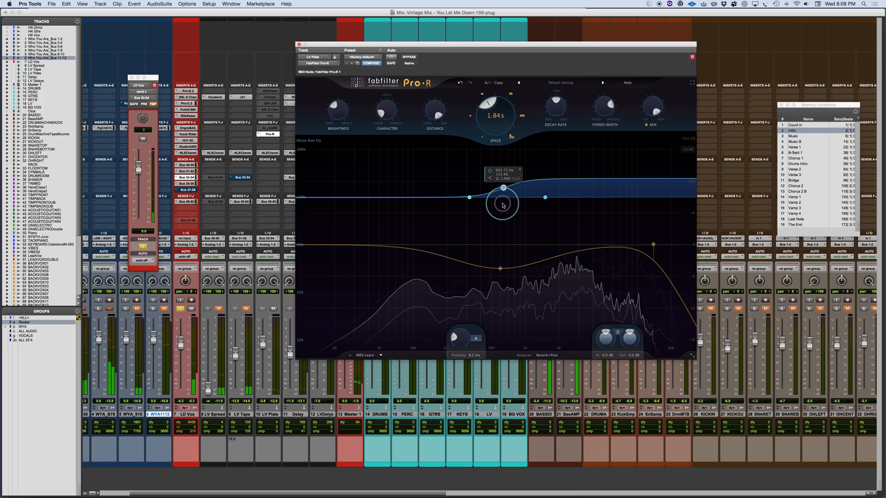
left_click(500, 268)
left_click_drag(503, 188, 508, 206)
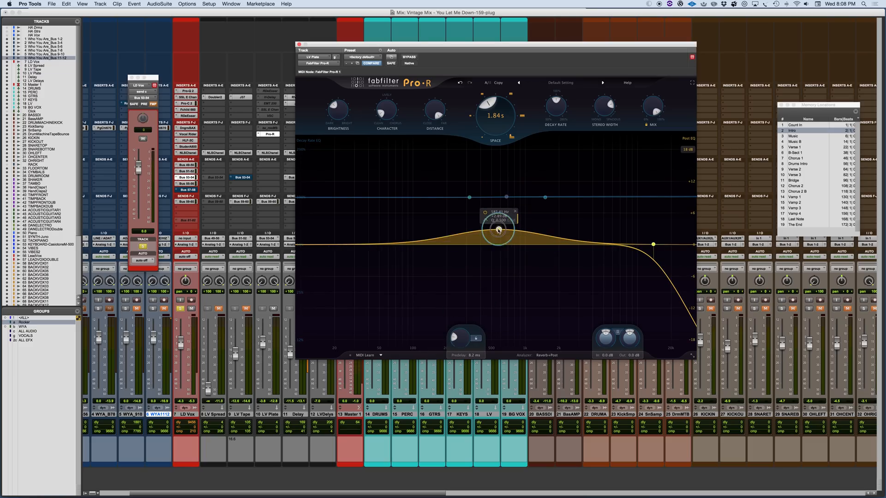
Step: Boost the Post EQ bell into a tall narrow peak, then move it higher in frequency and flatten it to about 0 dB
left_click_drag(498, 218, 508, 170)
scroll(508, 170, "down", 10)
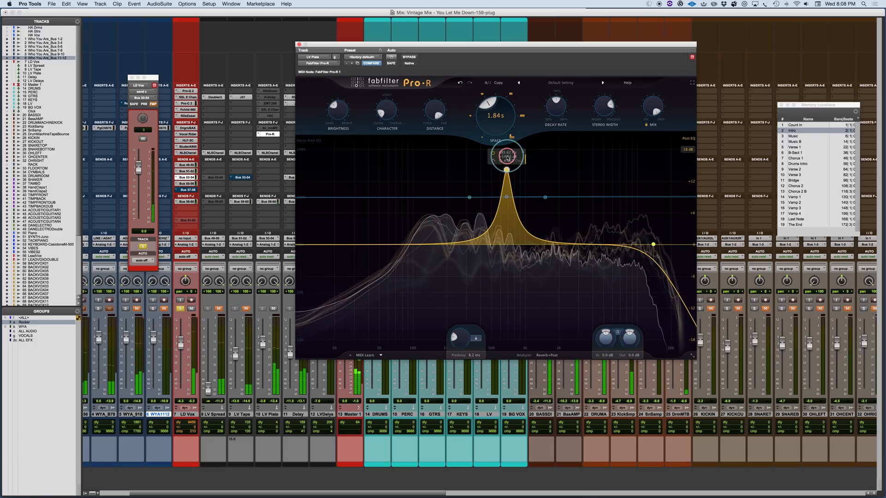
left_click_drag(508, 170, 538, 240)
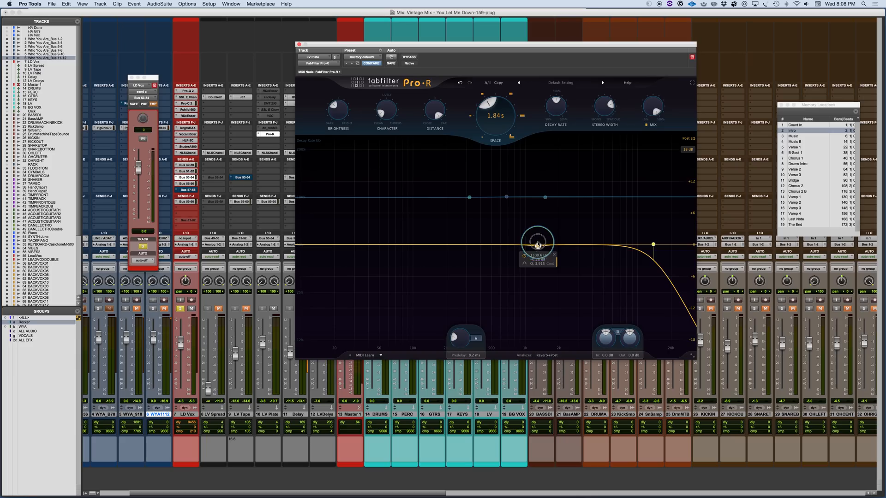
left_click_drag(537, 245, 537, 244)
Step: Try a low cut around 34 Hz and then a low shelf around 142 Hz in the Post EQ, removing each one
left_click_drag(297, 244, 361, 236)
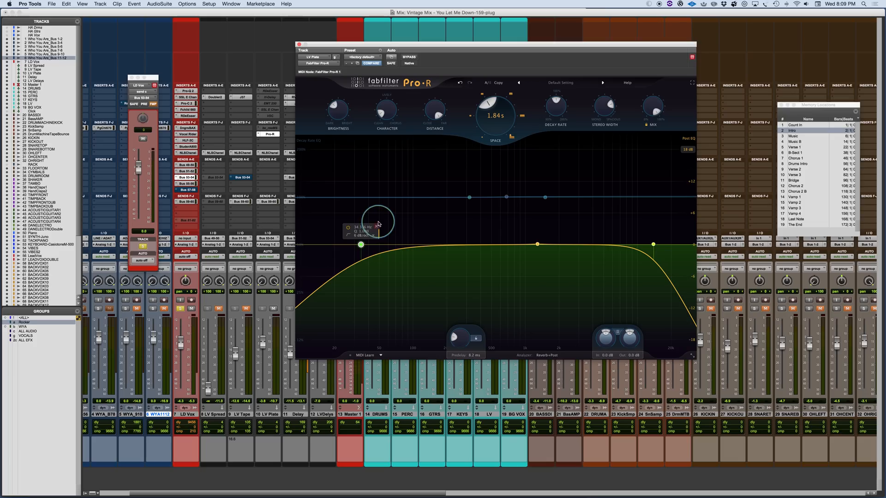
left_click(376, 226)
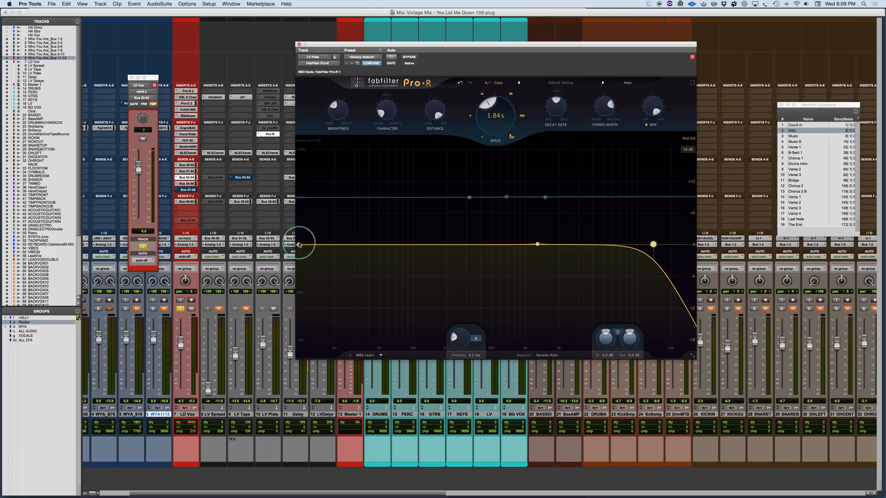
left_click_drag(349, 247, 388, 255)
left_click_drag(425, 275, 427, 270)
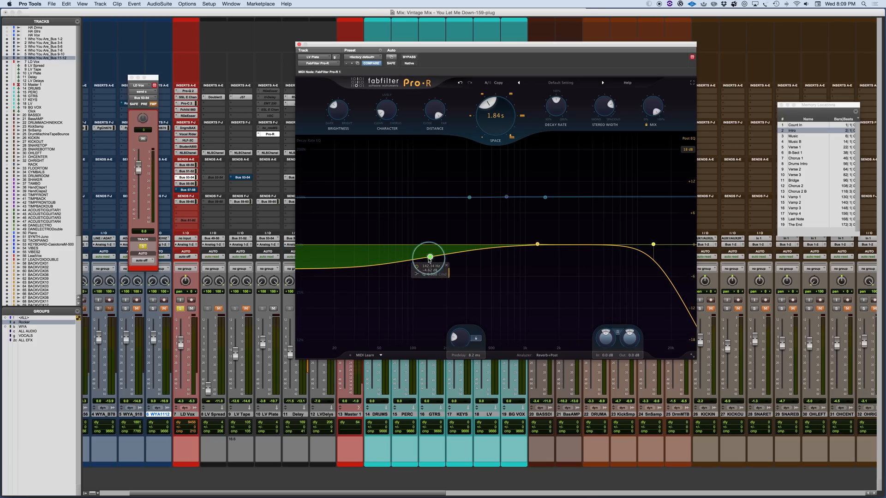
left_click(446, 265)
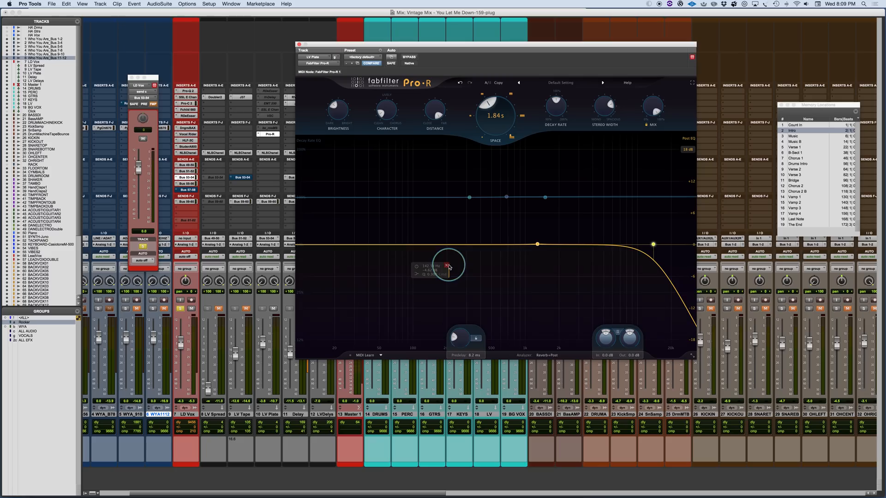
Step: Add a Post EQ low cut with a 96 dB/oct slope and move it up to about 68 Hz
left_click(306, 244)
left_click_drag(312, 245, 360, 239)
left_click(357, 231)
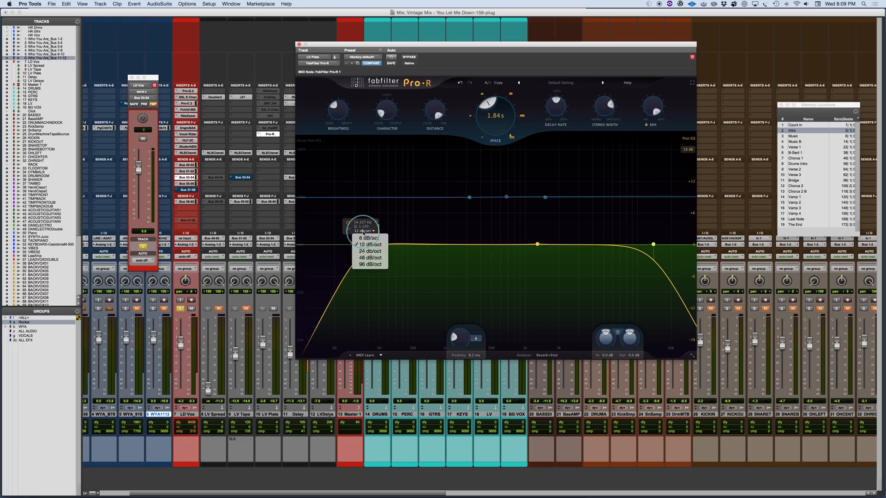
left_click(376, 264)
left_click_drag(362, 241, 395, 241)
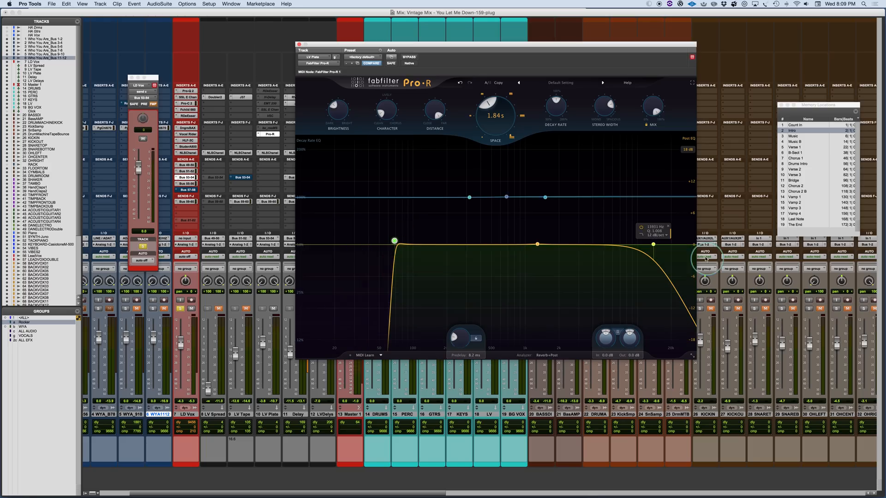
Step: Set the Post EQ high cut to 96 dB/oct and narrow the passband by lowering the high cut and raising the low cut
left_click(655, 235)
left_click(661, 269)
left_click_drag(653, 244, 595, 242)
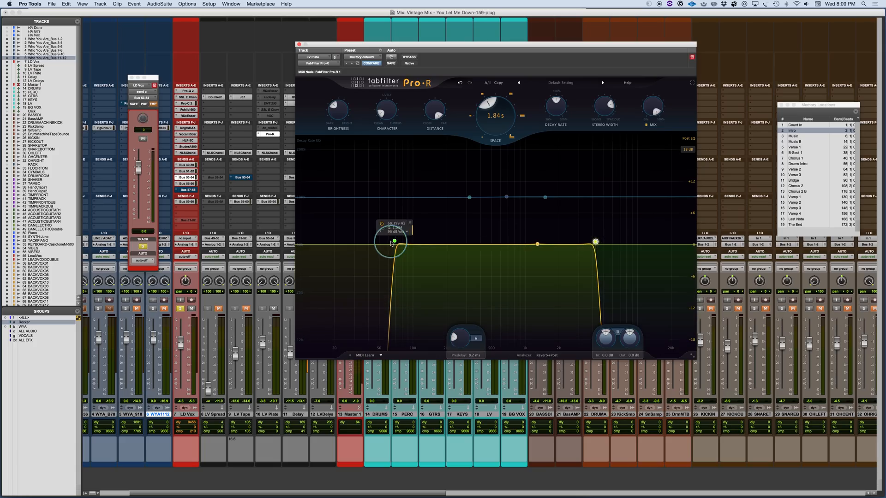
left_click_drag(394, 241, 446, 245)
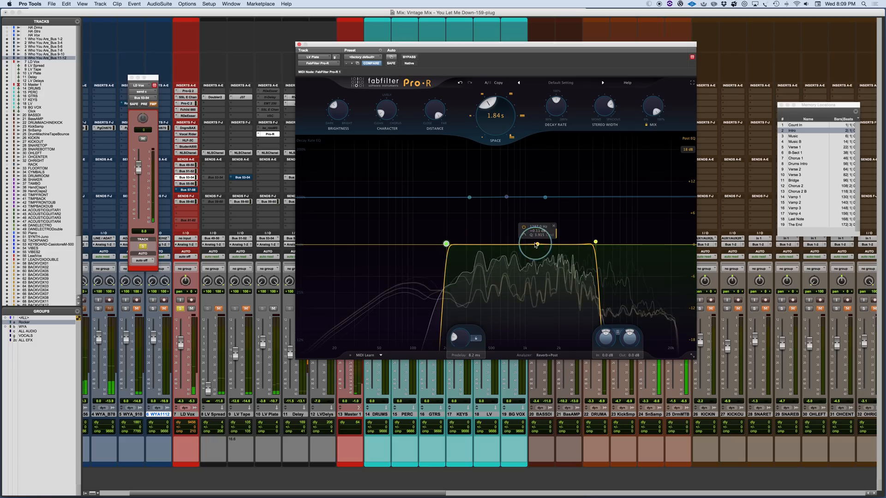
Step: Boost the Post EQ bell by about 10 dB near 750 Hz and pull the low and high cuts in closely around it
left_click_drag(511, 245, 514, 192)
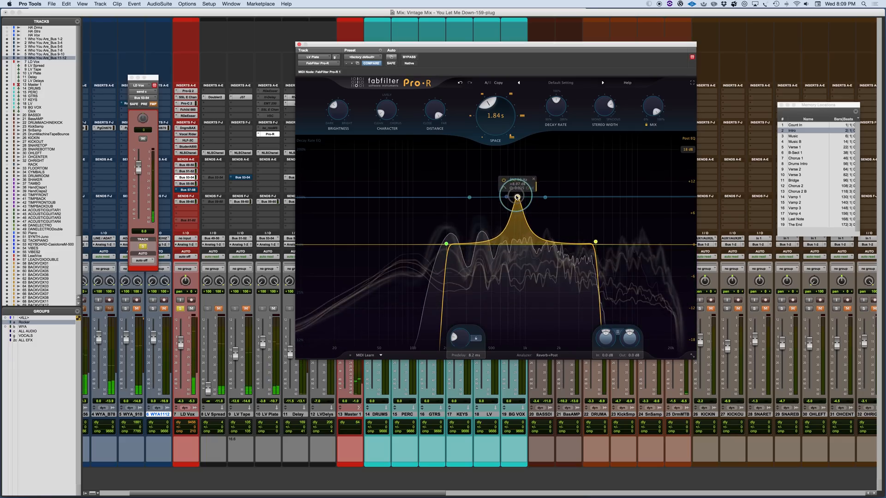
left_click_drag(595, 243, 556, 241)
left_click_drag(445, 245, 476, 246)
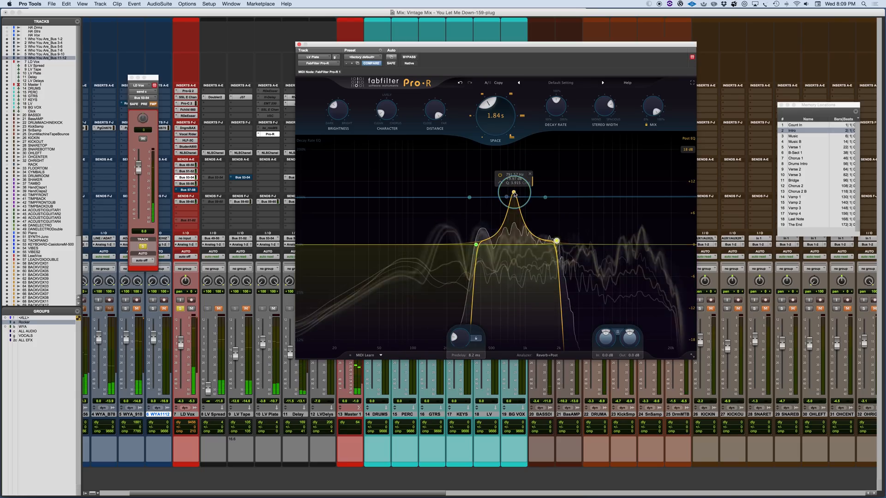
left_click_drag(513, 192, 511, 190)
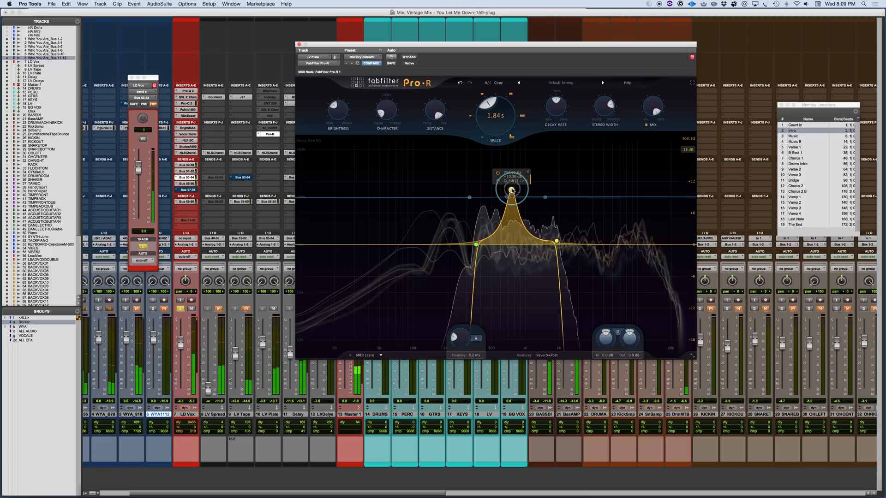
Step: Select all the Decay Rate EQ and Post EQ bands together and shift them lower in frequency
left_click(456, 176)
left_click(607, 292)
left_click_drag(607, 292, 466, 178)
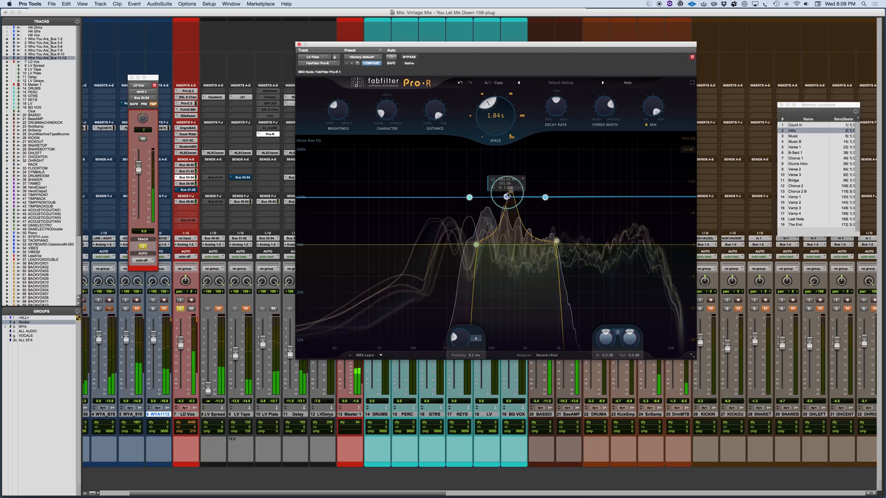
left_click_drag(523, 190, 466, 193)
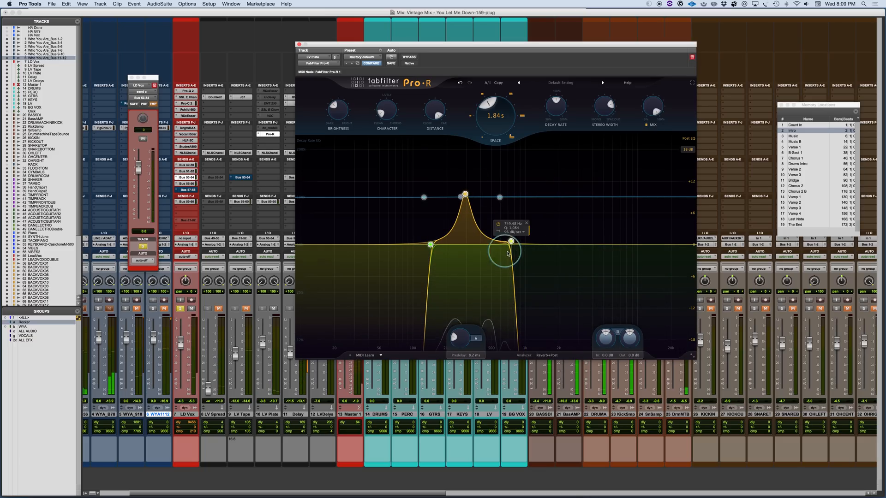
Step: Widen the Post EQ passband with the low and high cuts and turn the bell into a shallow, broad dip around 570 Hz
left_click_drag(514, 241, 646, 250)
left_click_drag(462, 244, 344, 247)
left_click_drag(496, 201, 519, 246)
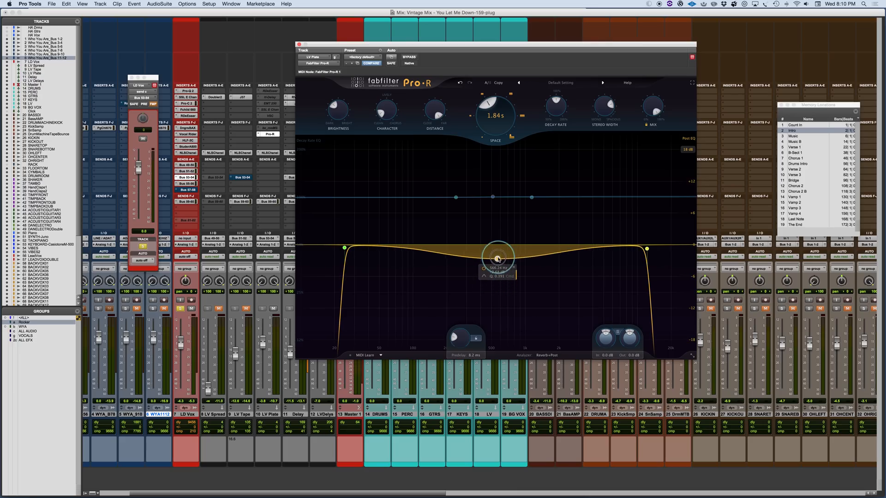
Step: Set the Post EQ high cut's slope to 12 dB/oct and raise its frequency slightly
left_click(655, 239)
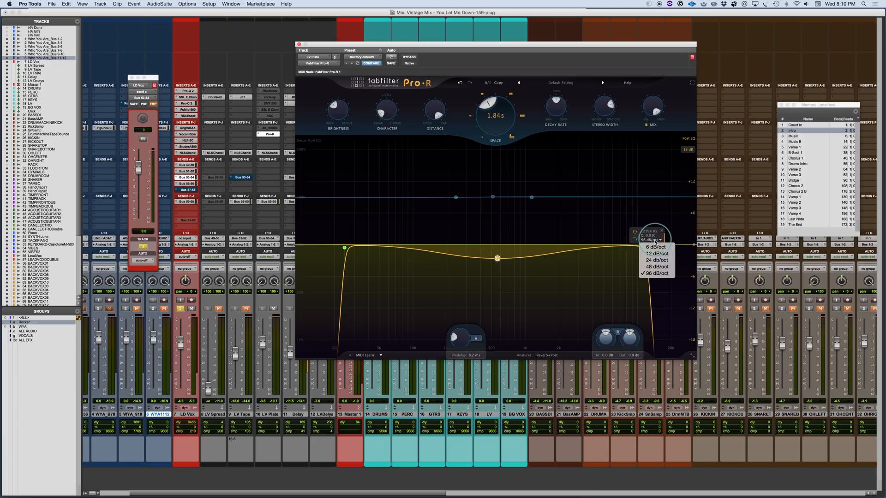
left_click(656, 254)
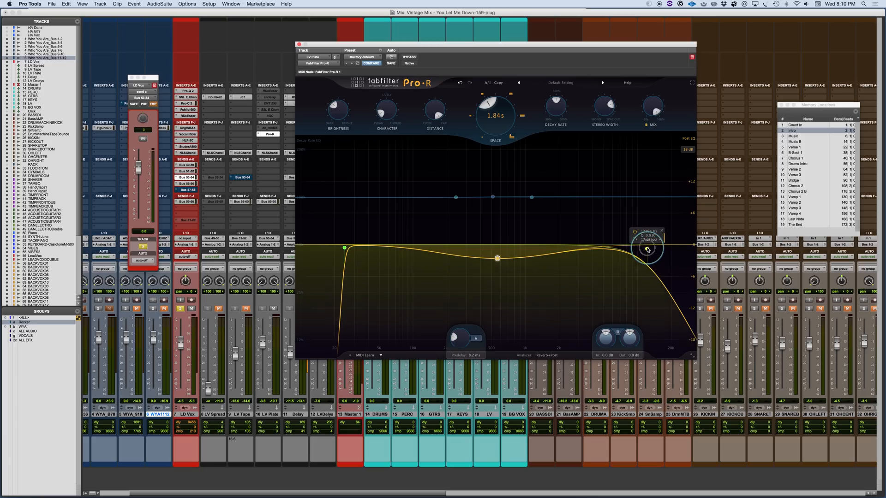
left_click_drag(648, 249, 657, 250)
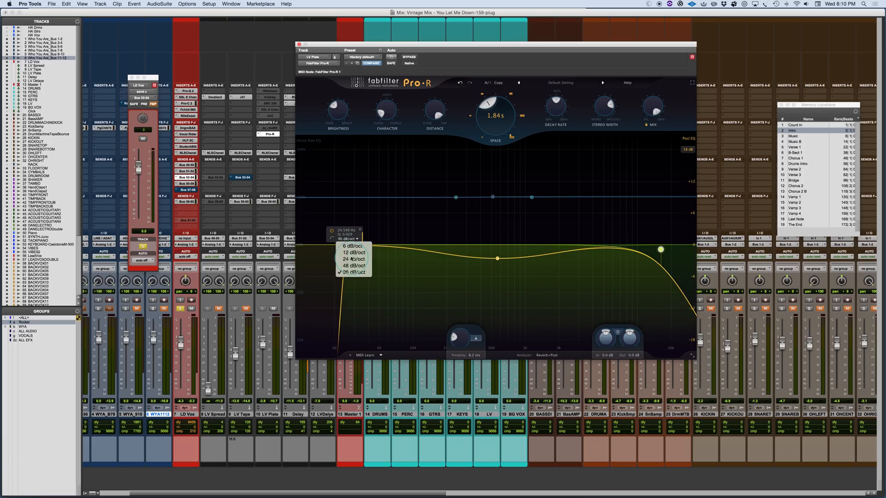
Step: During playback, soften the Post EQ low cut's slope to 24 dB/oct and then 6 dB/oct, and move it slightly higher in frequency
left_click(344, 250)
key("space")
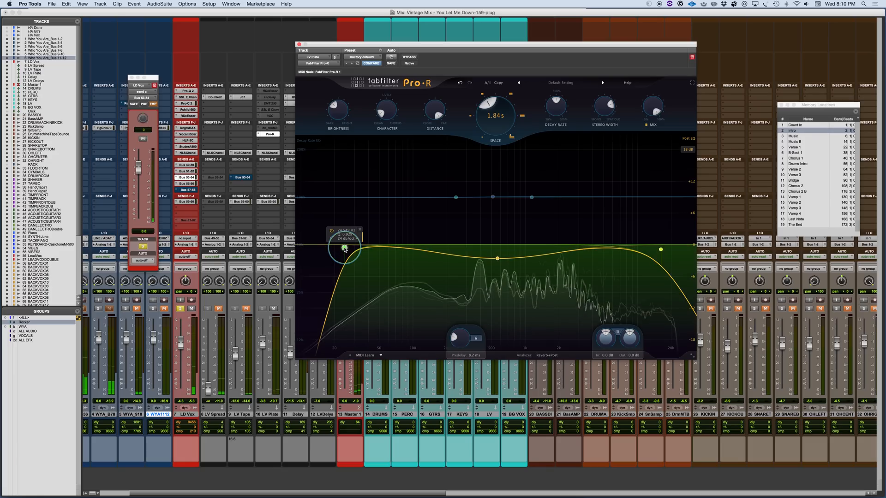
left_click(341, 238)
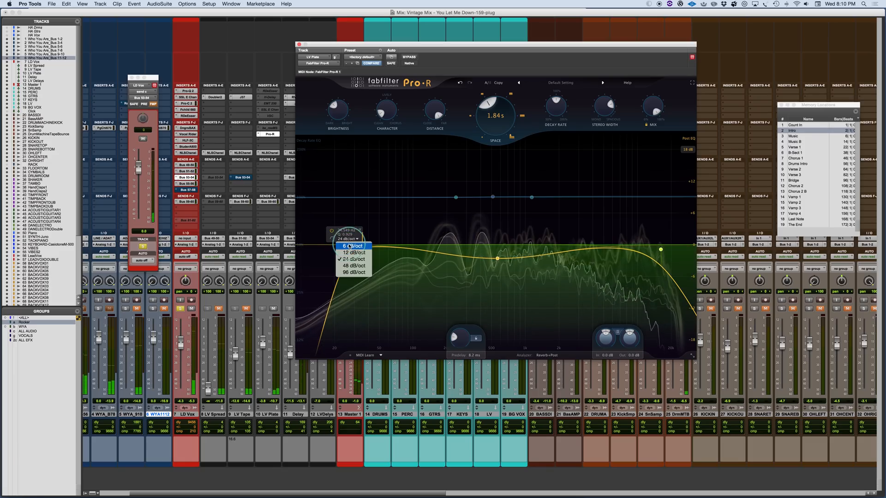
left_click_drag(346, 245, 377, 250)
Step: Set the Post EQ bell to about -3.14 dB near 888 Hz and raise the high cut's Q for more high end
mouse_move(499, 258)
left_mouse_down()
mouse_move(509, 264)
mouse_move(485, 270)
left_mouse_up()
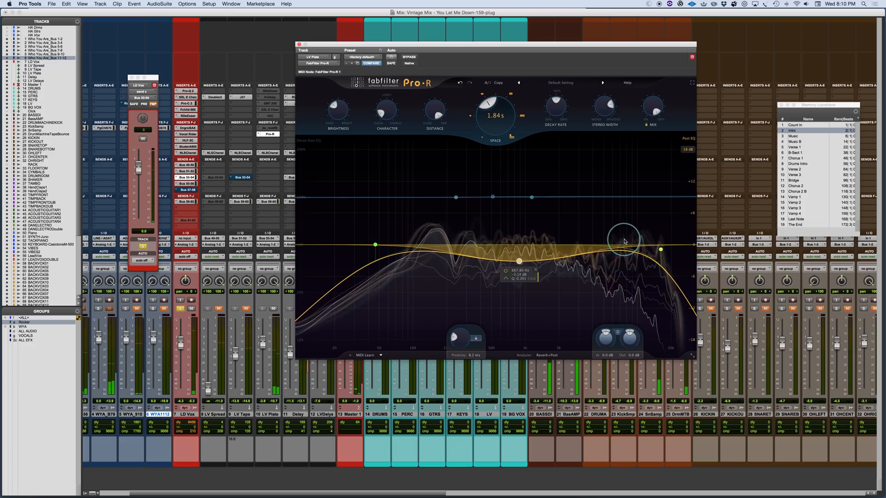
left_click_drag(661, 249, 665, 230)
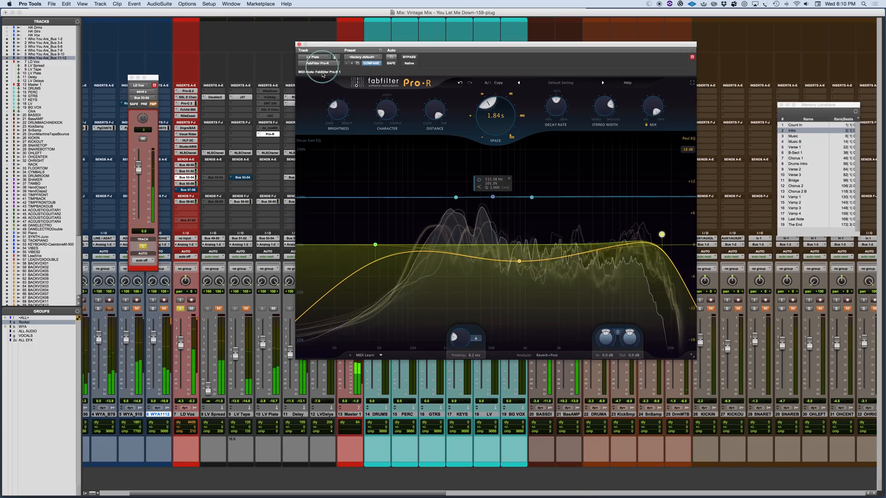
Step: Raise the Brightness and move the mid decay bell up to about 6.6 kHz, well above 100% decay
left_click_drag(333, 115, 337, 67)
left_click_drag(335, 110, 334, 140)
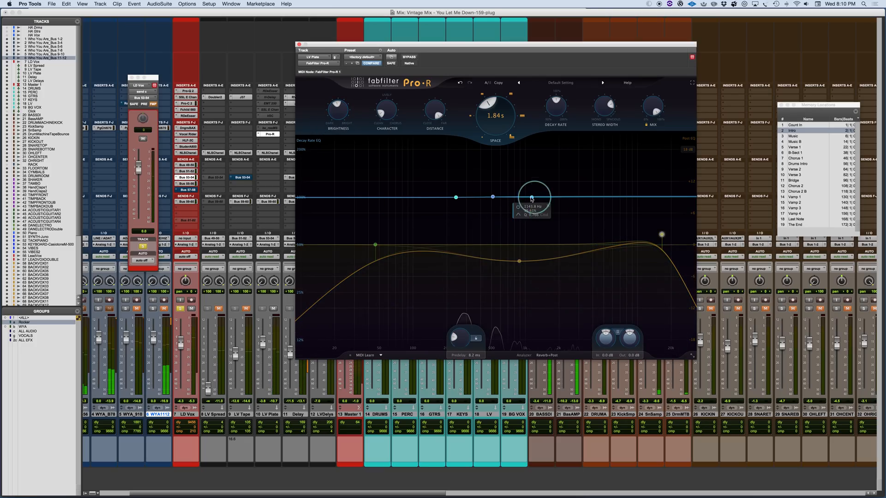
left_click_drag(535, 199, 628, 155)
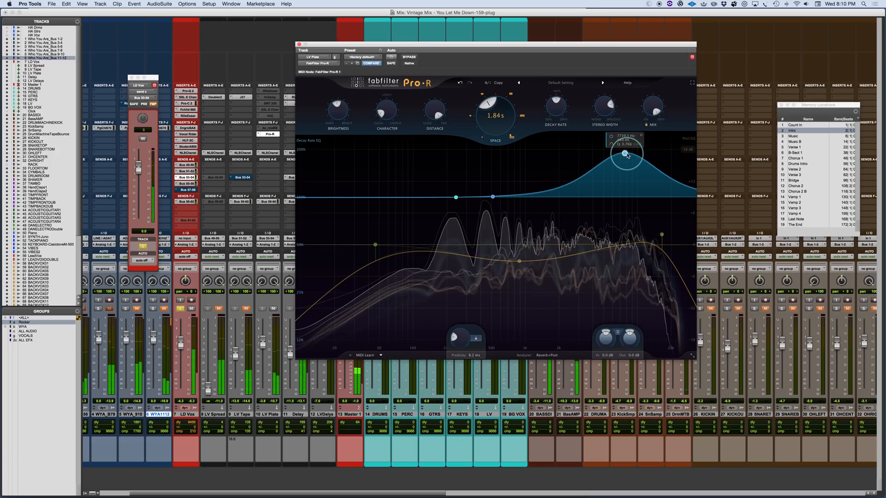
left_click_drag(626, 154, 618, 155)
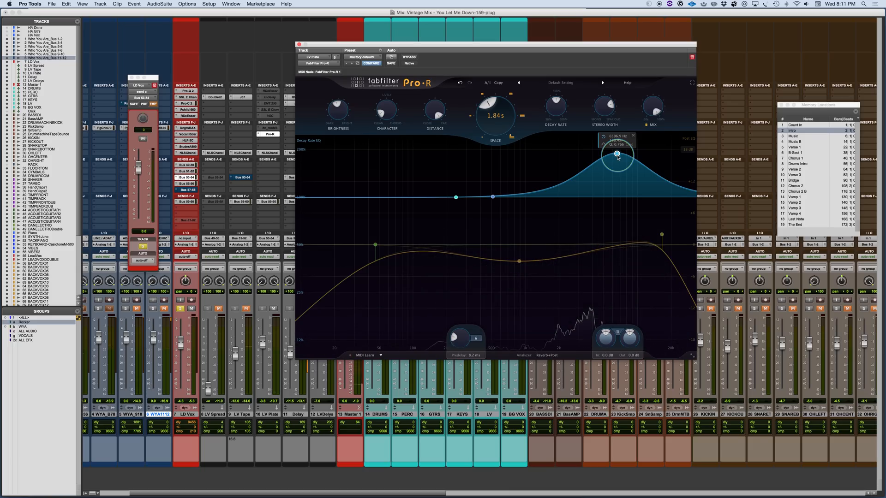
left_click_drag(618, 157, 618, 162)
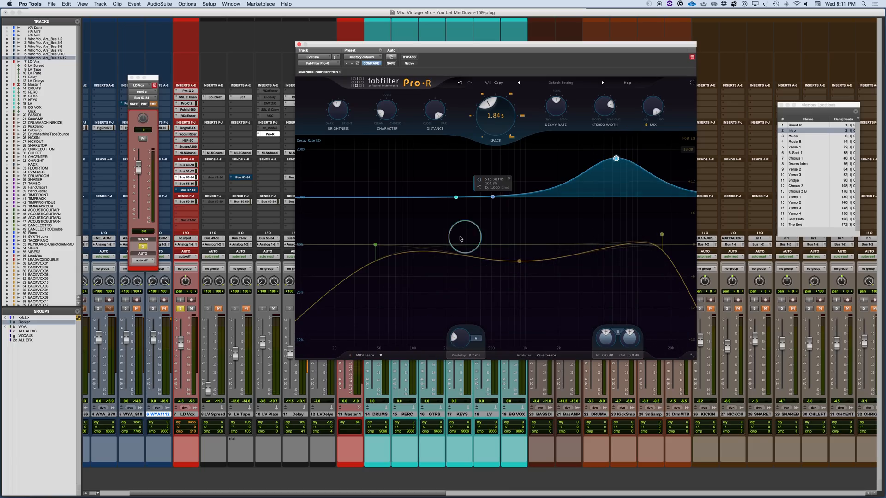
Step: Add a low-frequency decay bell above 100% and a low decay shelf at about 52% around 16 Hz
left_click_drag(491, 197, 425, 173)
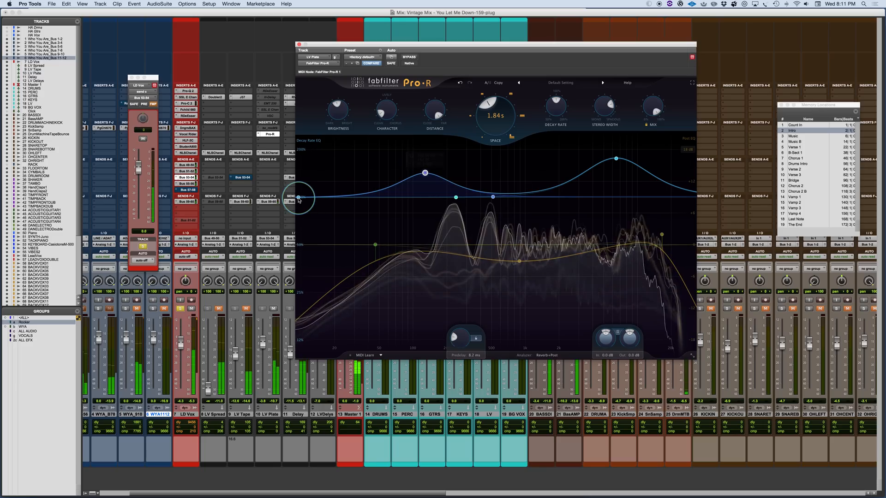
left_click_drag(303, 214, 321, 243)
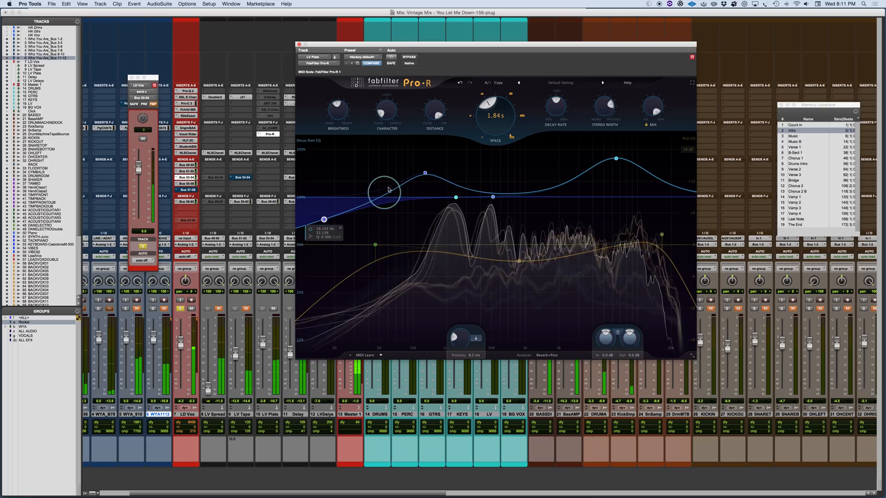
Step: Lower the low decay bell to about 117.6% near 98 Hz, and shift the high decay bell lower in decay and higher in frequency
left_click_drag(425, 173, 412, 187)
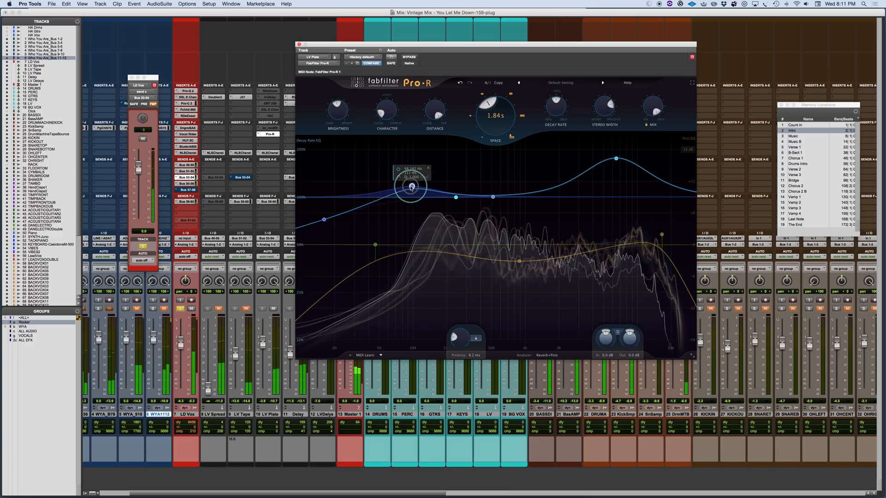
left_click_drag(615, 159, 627, 173)
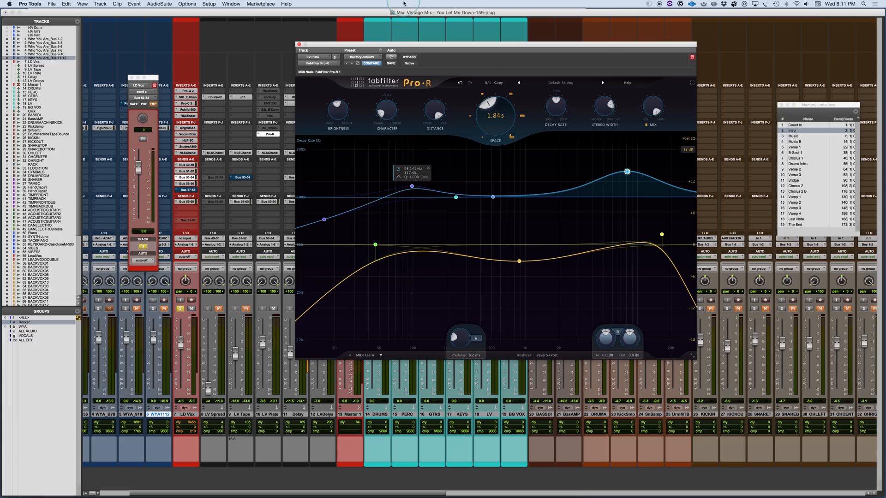
Step: During playback, set a 1.93 s reverb time with a larger Space and lower Decay Rate, and pull the low decay bell just below 100%
key("space")
left_click_drag(494, 119, 550, 107)
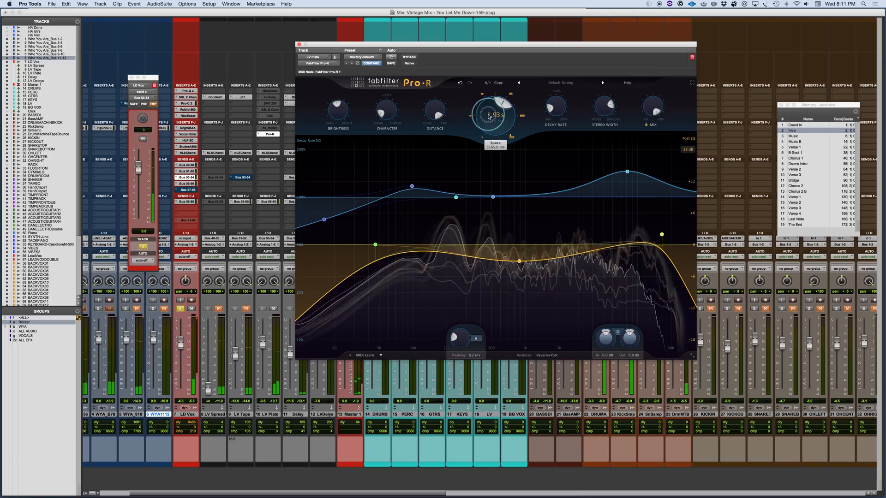
left_click_drag(412, 190, 412, 207)
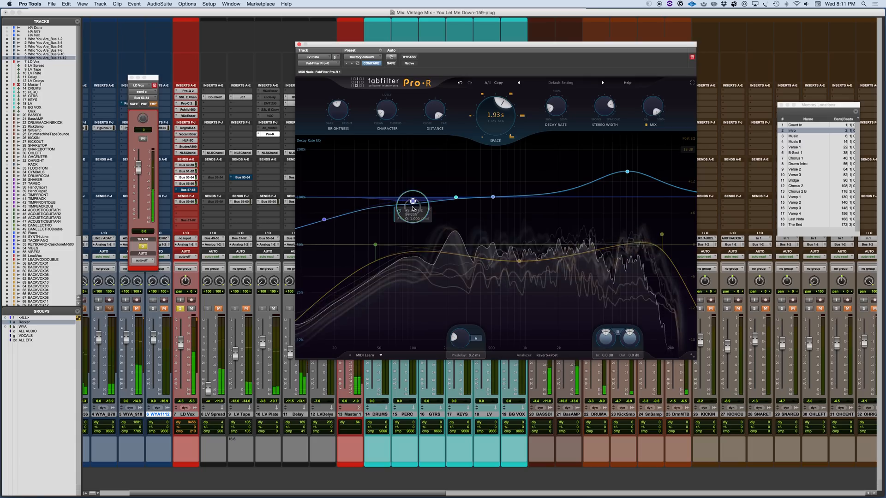
Step: Darken the reverb by moving the Post EQ low cut higher, lowering the Brightness, and reducing the high cut's Q to about 0.84
left_click(376, 246)
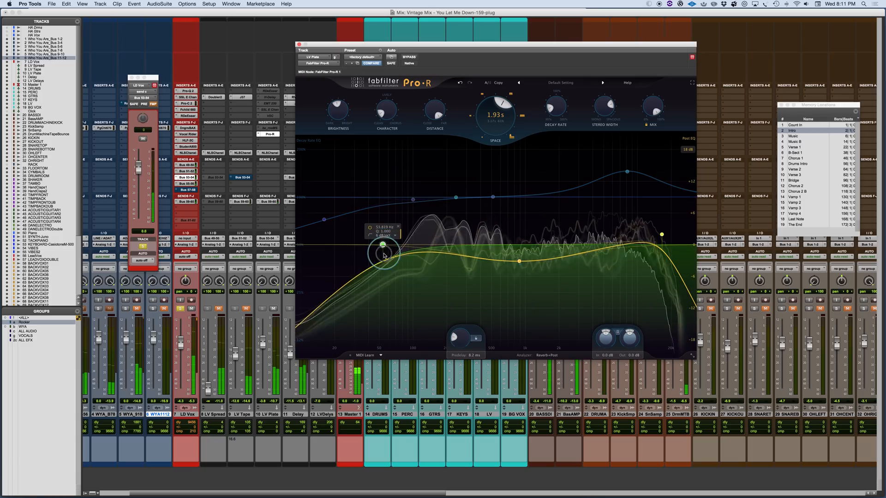
mouse_move(334, 115)
left_mouse_down()
mouse_move(334, 107)
mouse_move(332, 127)
left_mouse_up()
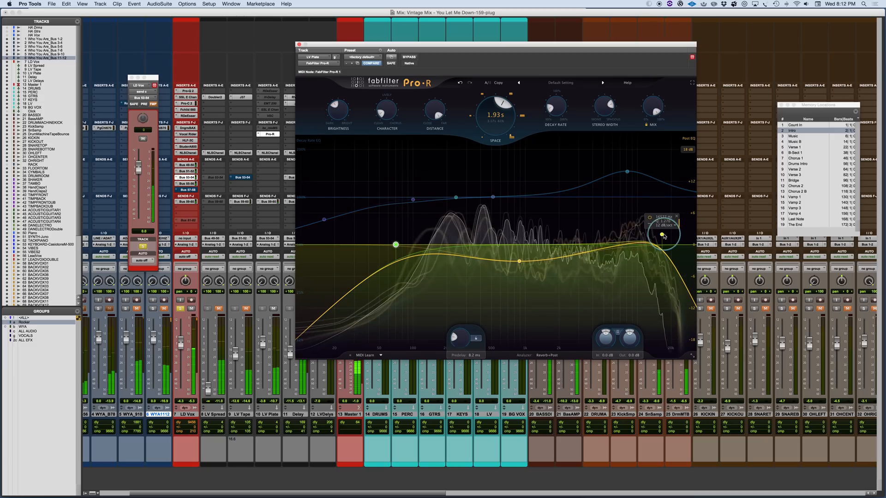
left_click_drag(662, 235, 661, 253)
Step: Flatten the high decay bell to about 100% and add a midrange dip in the Decay Rate EQ
left_click_drag(626, 173, 628, 200)
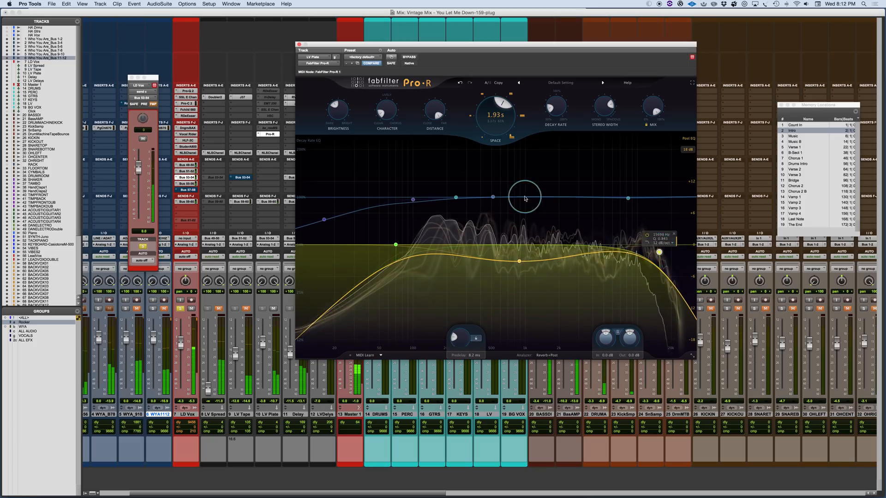
left_click_drag(494, 203, 519, 225)
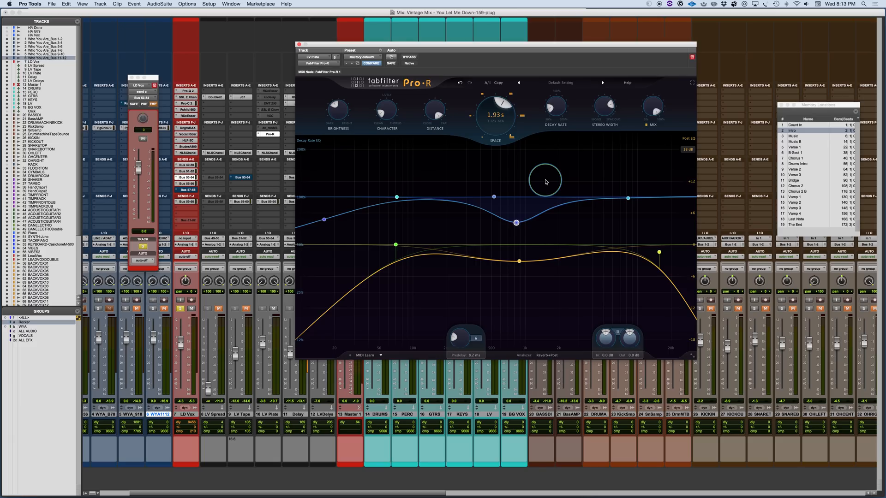
Step: Look through Pro-R's preset categories, including the Very Large presets, and close the list without loading one
left_click(559, 83)
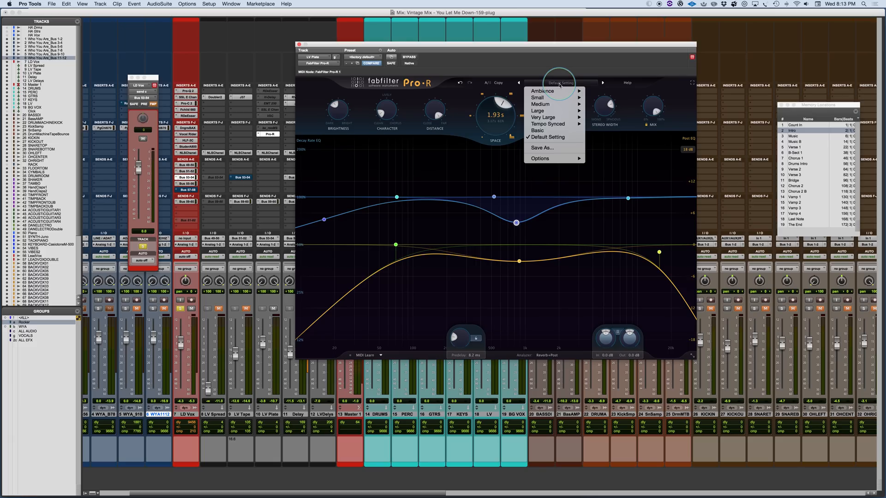
mouse_move(551, 121)
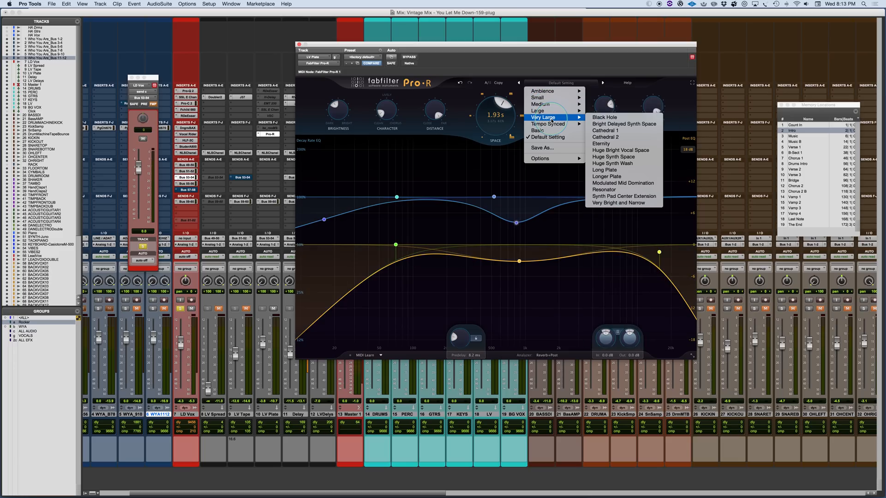
left_click(441, 185)
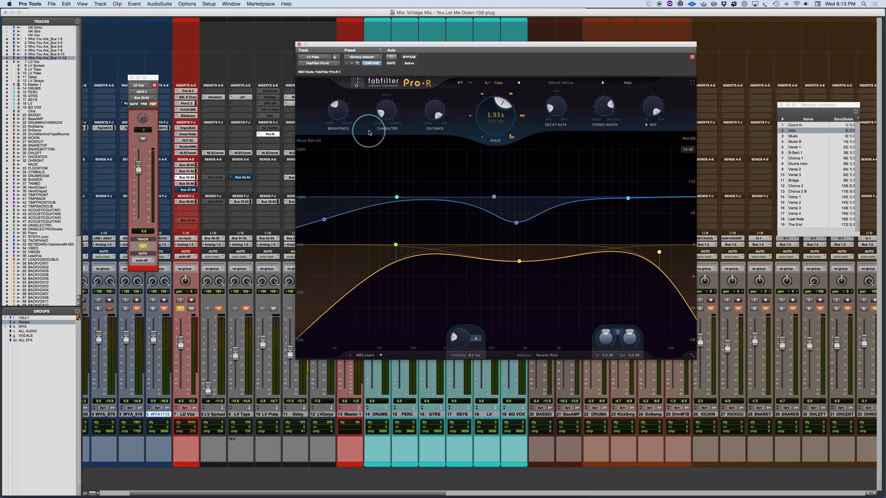
Step: Switch to Microsoft PowerPoint
key("super+Tab")
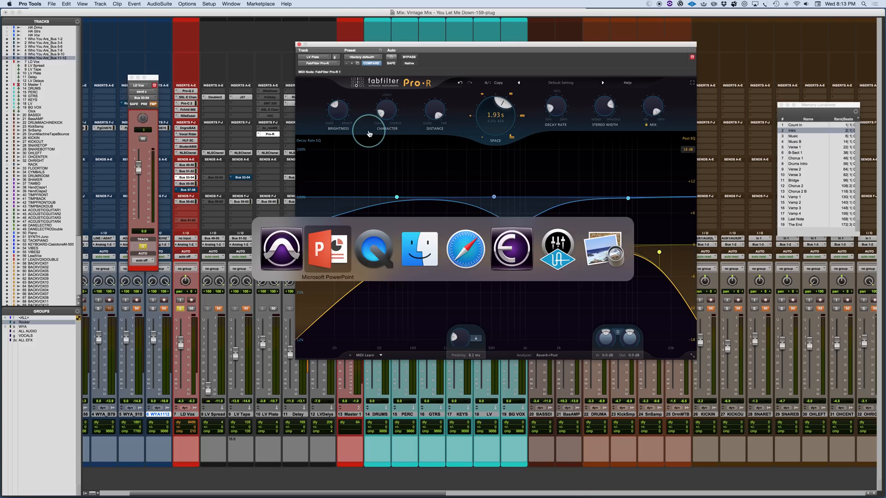